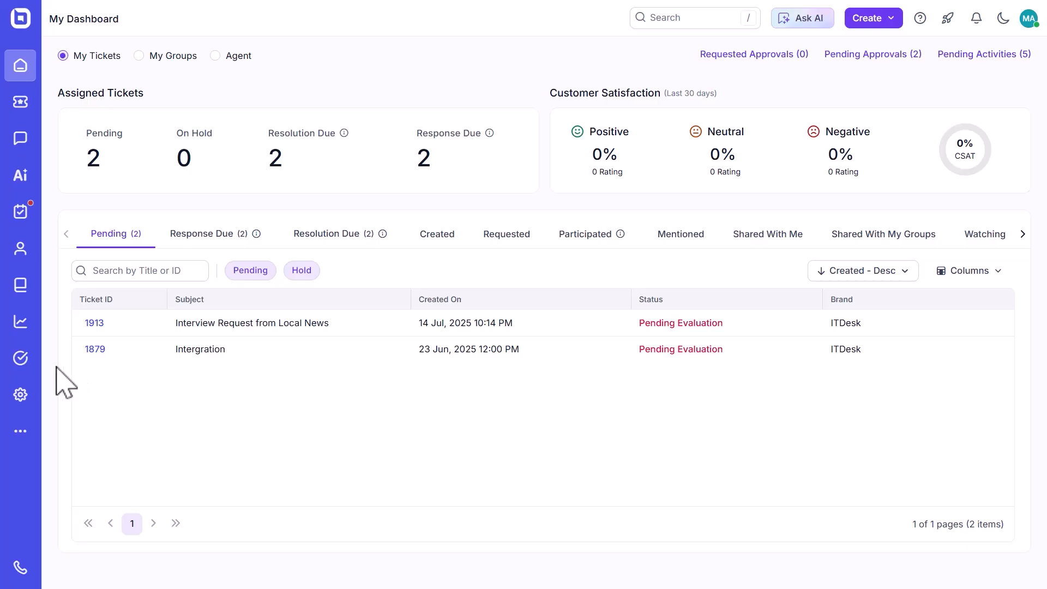
# Start a new rule for create ticket triggers under the admin settings' ticket automation.
pyautogui.click(21, 394)
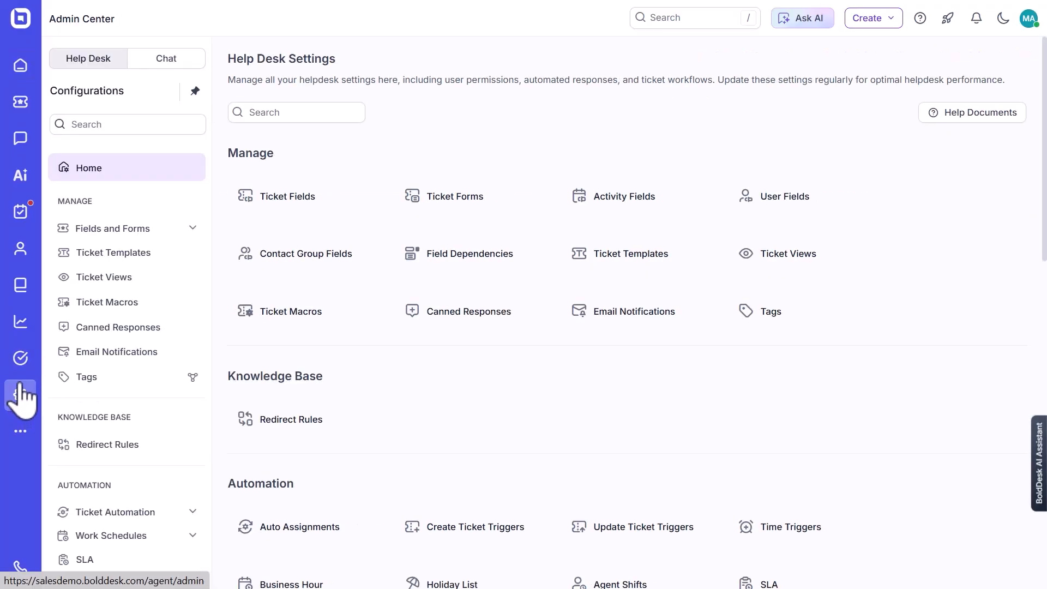
pyautogui.scroll(-2, 116, 375)
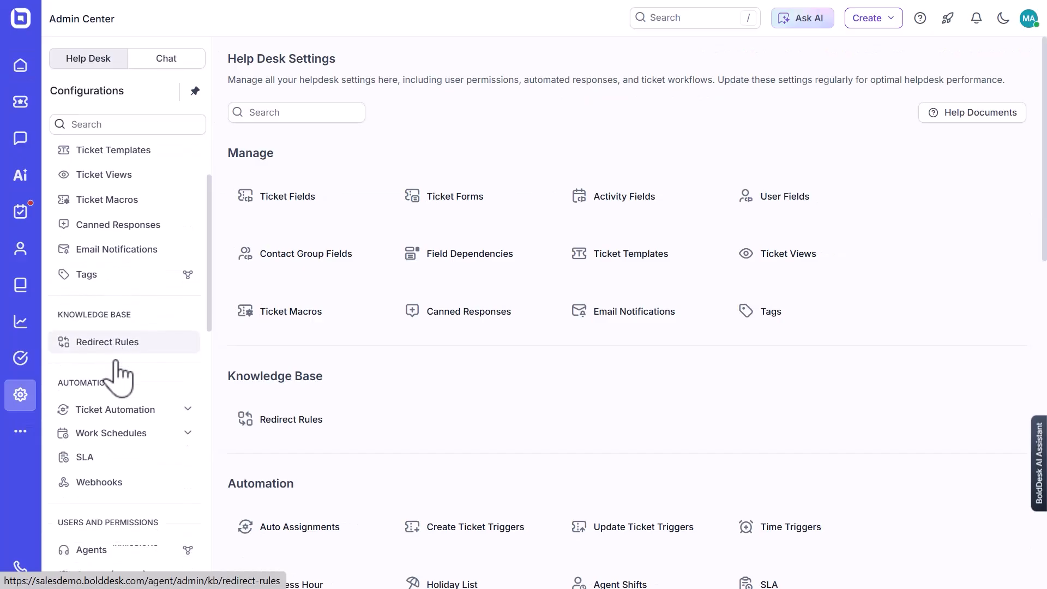
pyautogui.scroll(-3, 120, 365)
pyautogui.click(177, 267)
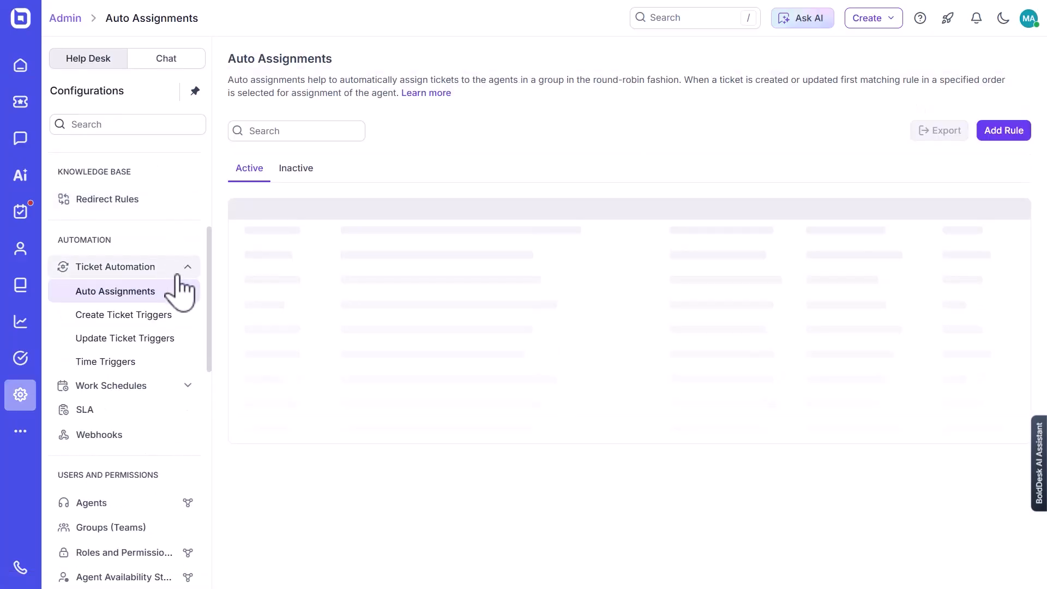
pyautogui.click(146, 316)
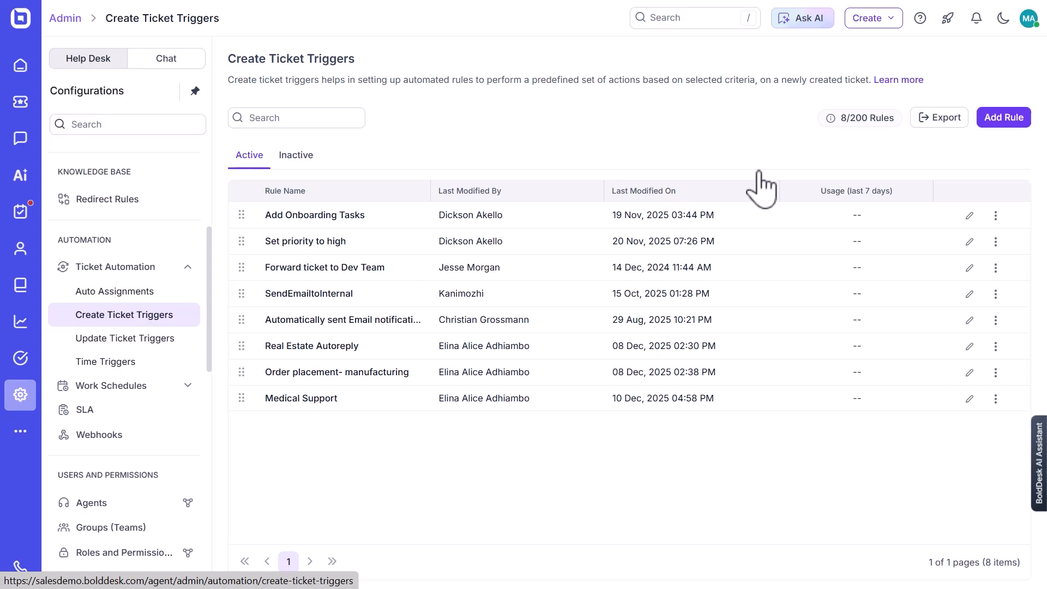
pyautogui.click(1014, 122)
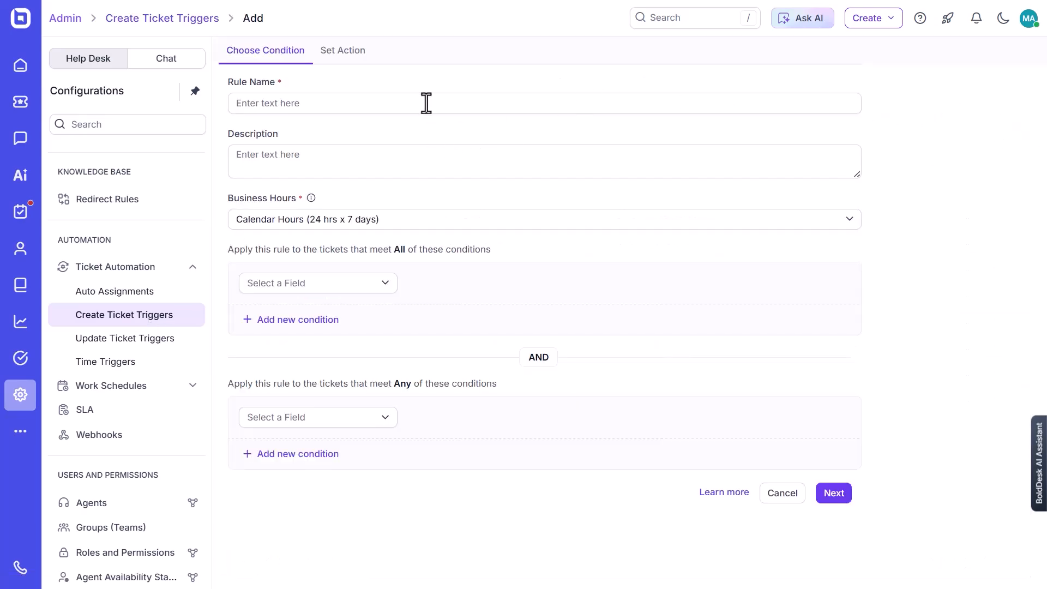
# Name the trigger rule "Set assignee to Billing Team".
pyautogui.click(426, 102)
pyautogui.write('Set assig')
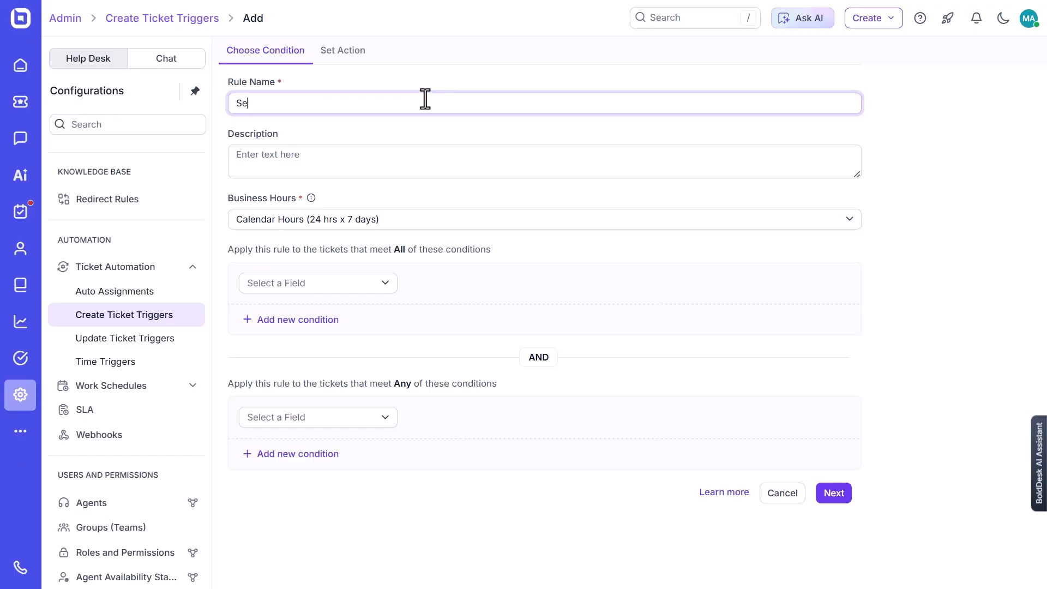
pyautogui.press('BackSpace')
pyautogui.press('BackSpace')
pyautogui.press('BackSpace')
pyautogui.press('BackSpace')
pyautogui.press('BackSpace')
pyautogui.press('BackSpace')
pyautogui.press('BackSpace')
pyautogui.write('t assignee to Billing Team')
# Describe the rule as "Ensure billing issues are routed to the right team" and set its business hours to DayShiftTime.
pyautogui.click(303, 157)
pyautogui.write('Ensure billing issues are routed to the right team')
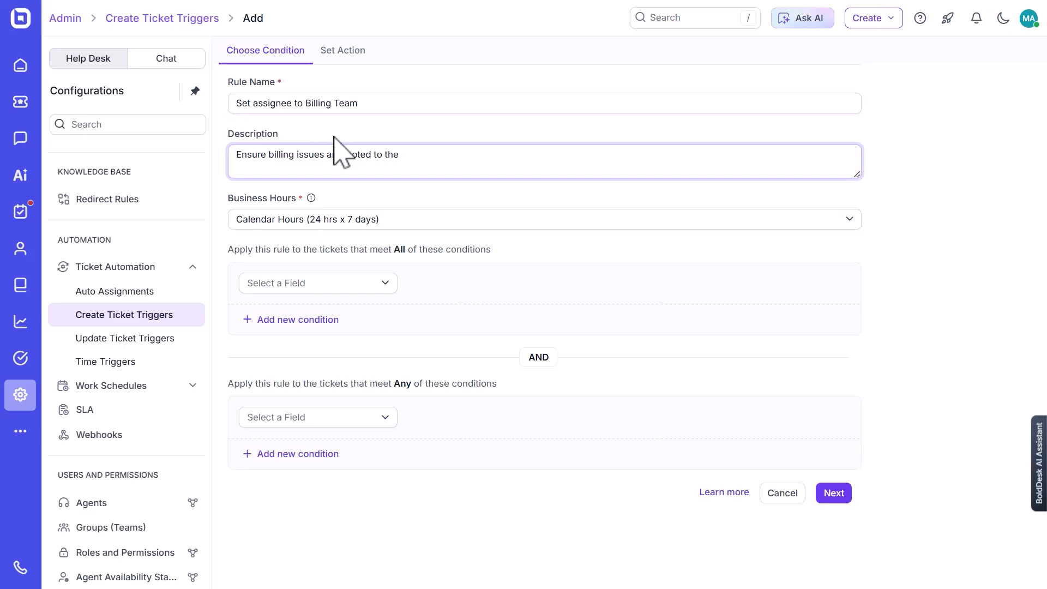
pyautogui.click(371, 219)
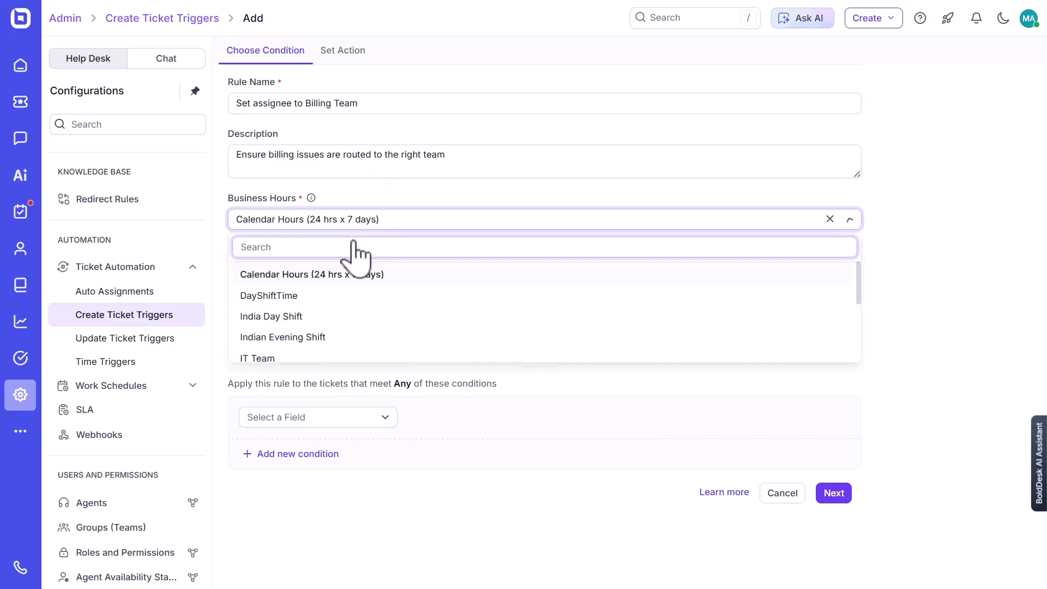
pyautogui.click(292, 297)
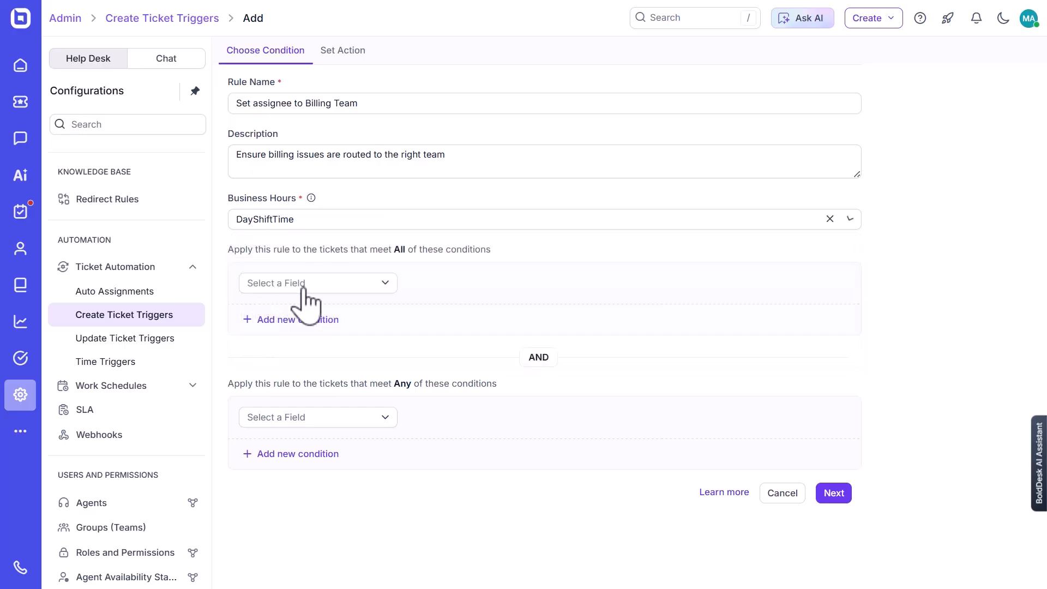
# Add the condition Category Is Billing to the rule's All conditions and proceed to setting its actions.
pyautogui.click(346, 283)
pyautogui.write('ca')
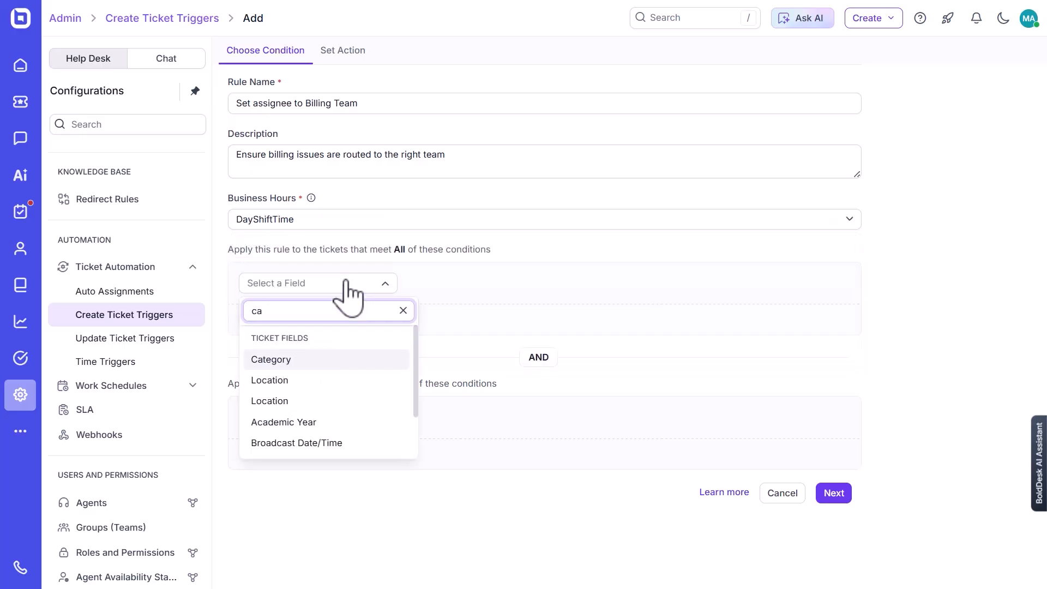
pyautogui.click(316, 362)
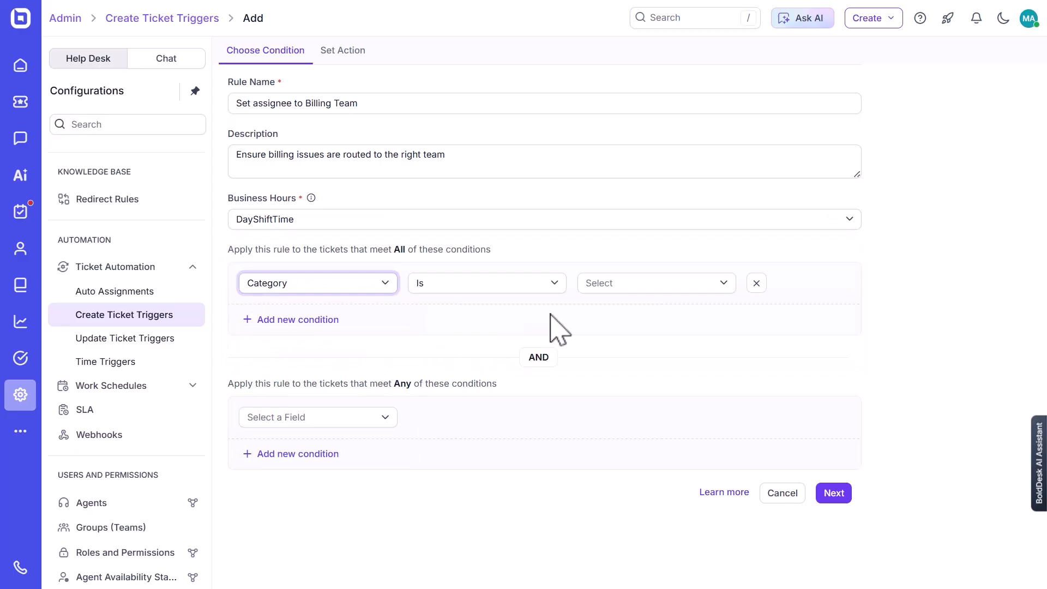
pyautogui.click(639, 291)
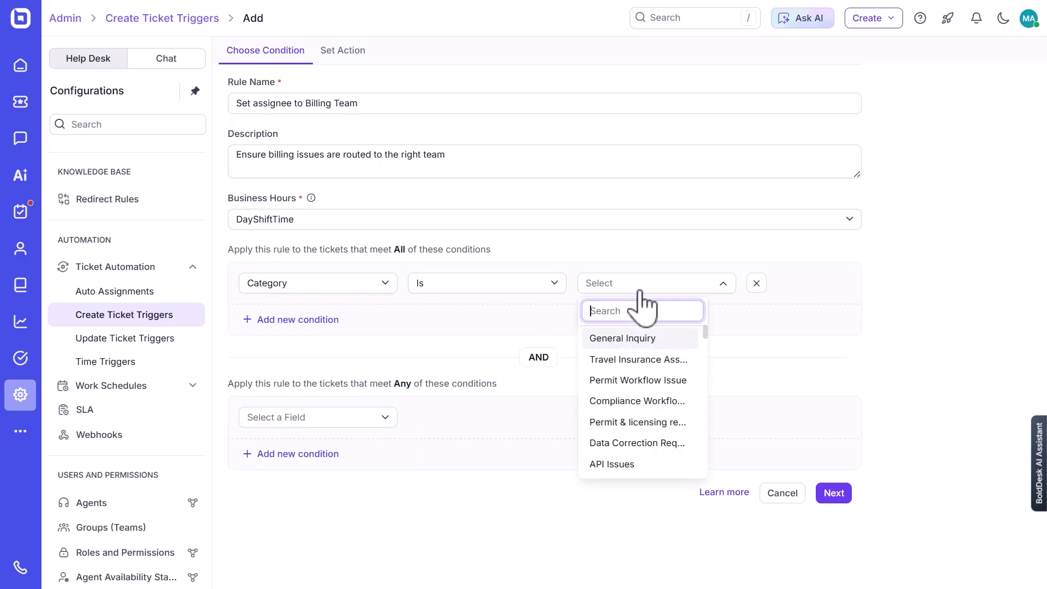
pyautogui.write('bill')
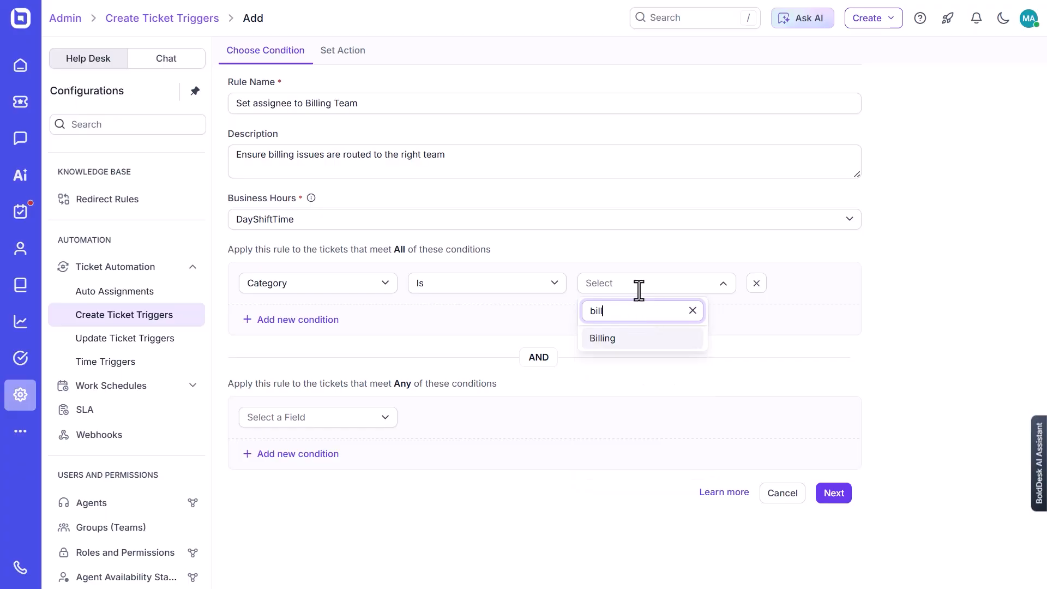
pyautogui.press('Return')
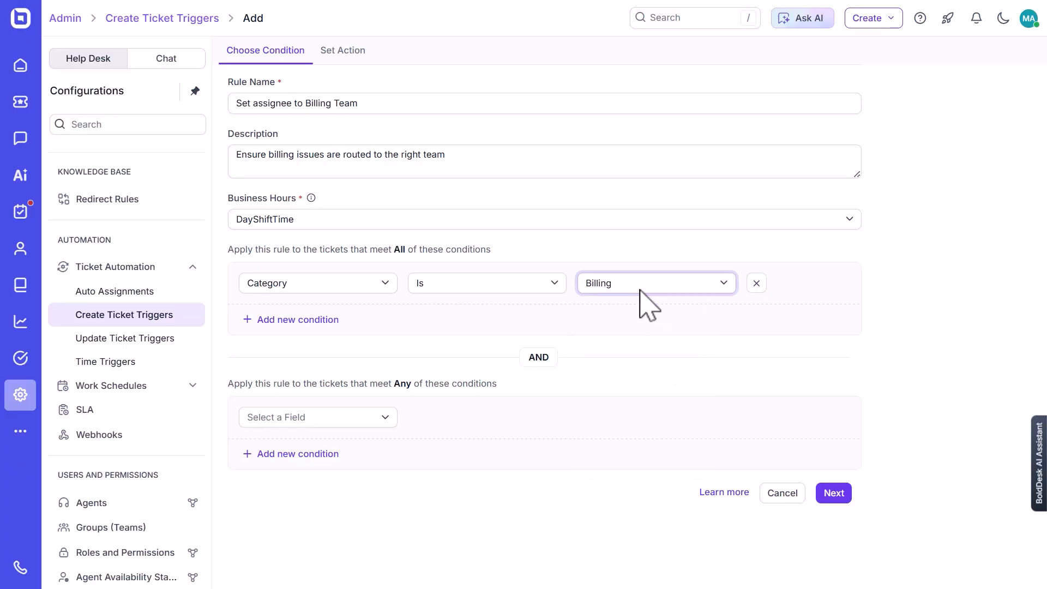
pyautogui.click(832, 492)
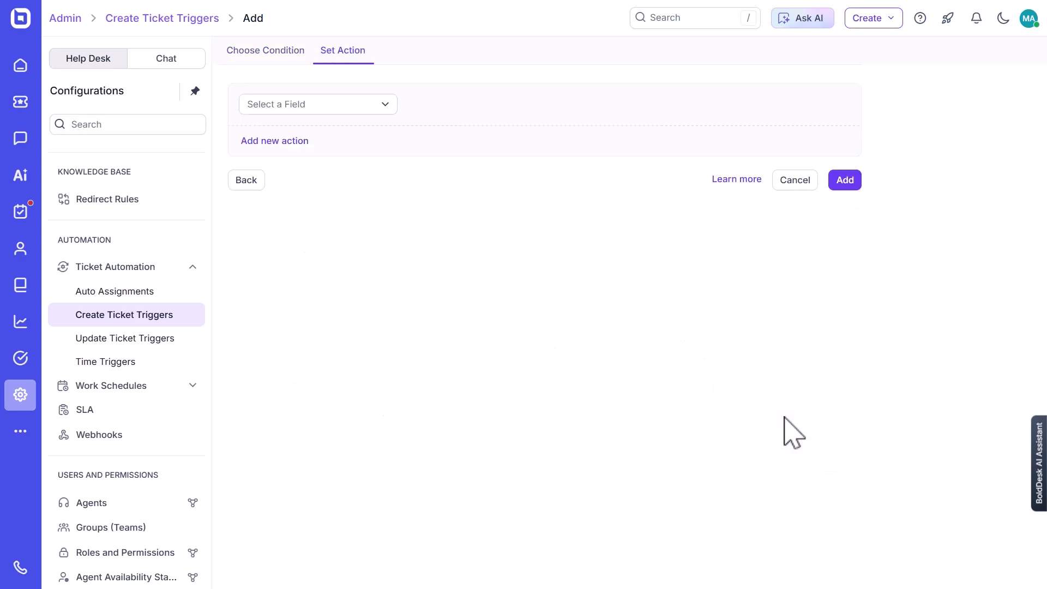
# Add a Set Assignee action to the rule with Billing Team as the group.
pyautogui.click(325, 109)
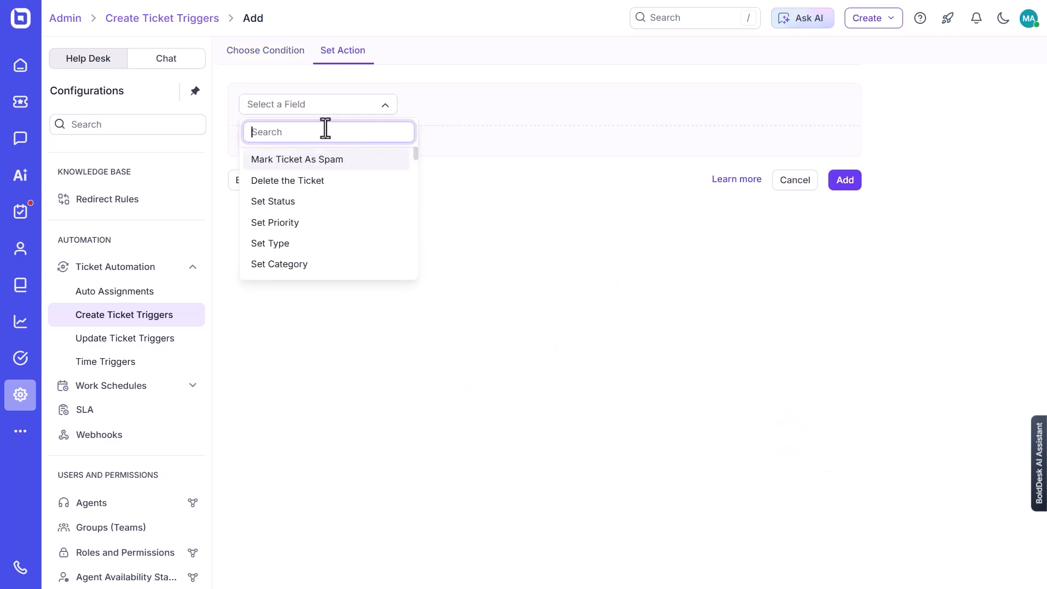
pyautogui.write('as')
pyautogui.click(316, 180)
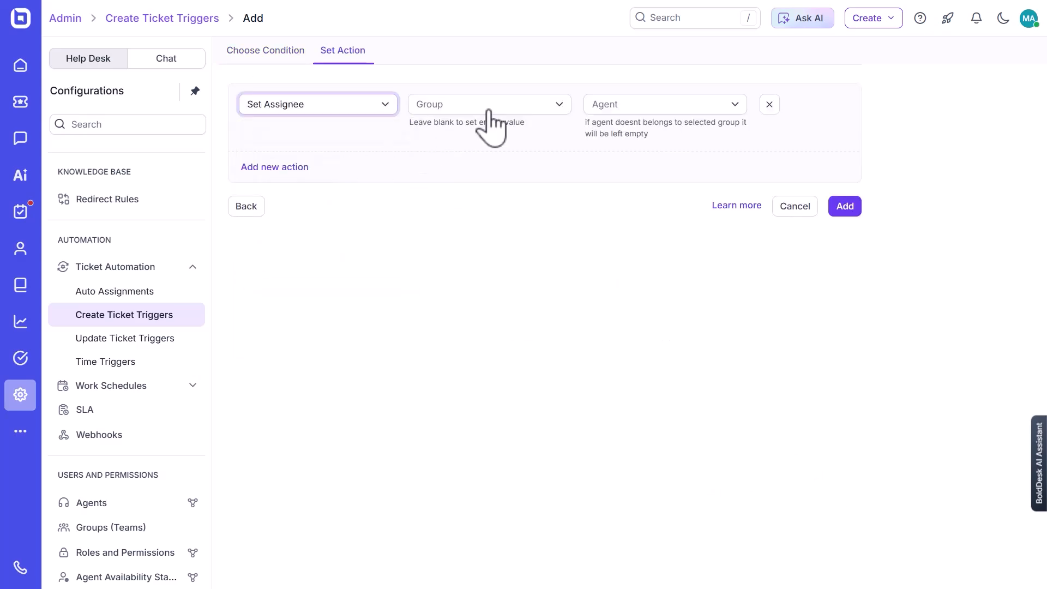
pyautogui.click(487, 106)
pyautogui.click(470, 242)
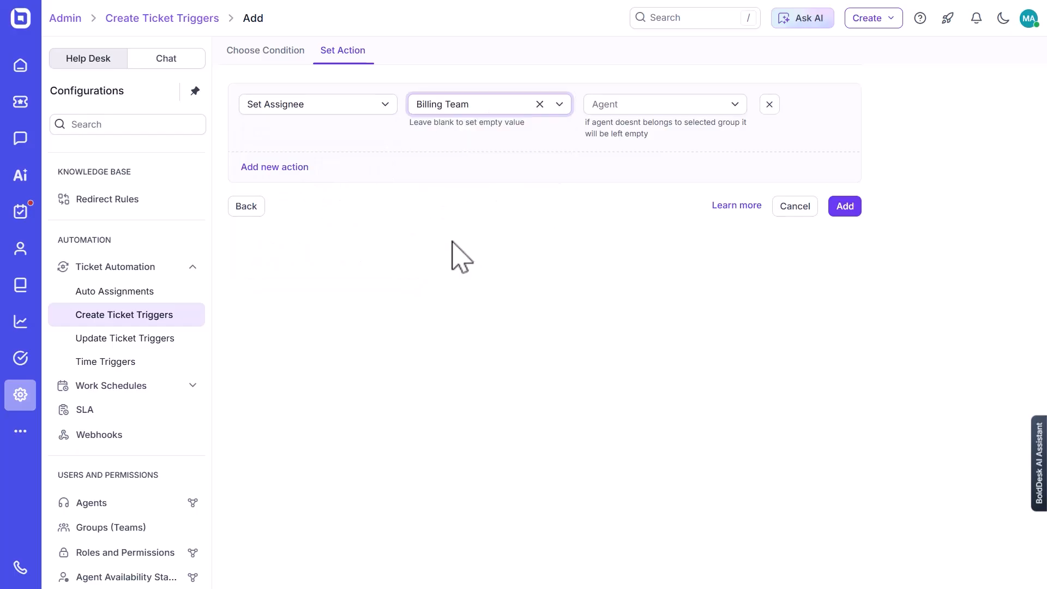
# Add a second action to the rule that sets the ticket priority to High.
pyautogui.click(294, 167)
pyautogui.click(299, 251)
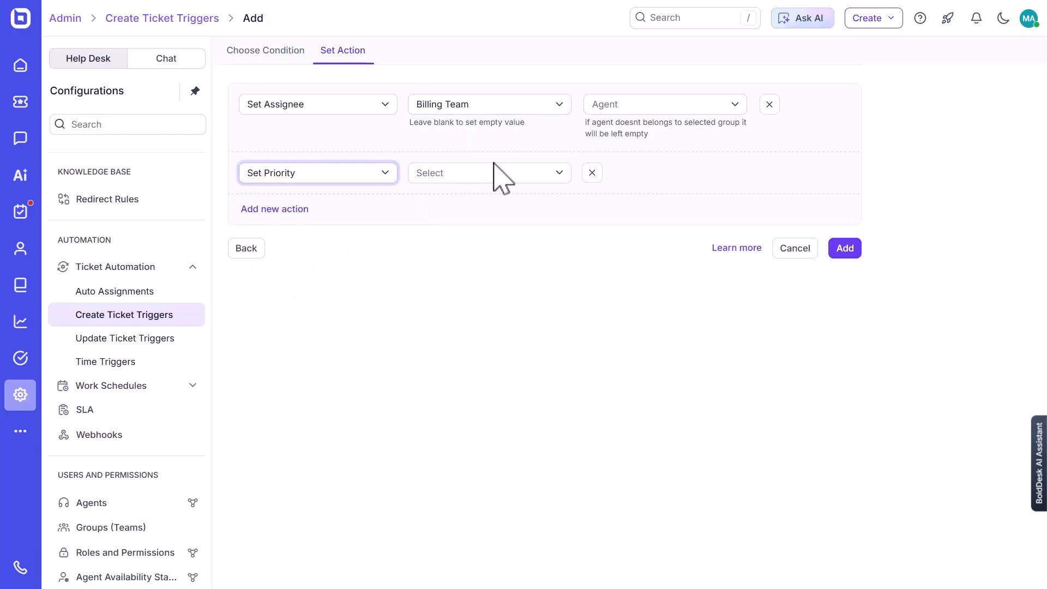
pyautogui.click(490, 175)
pyautogui.click(435, 271)
# Add a third action, Add Tag, with the bug-report tag and save the new trigger rule.
pyautogui.click(274, 209)
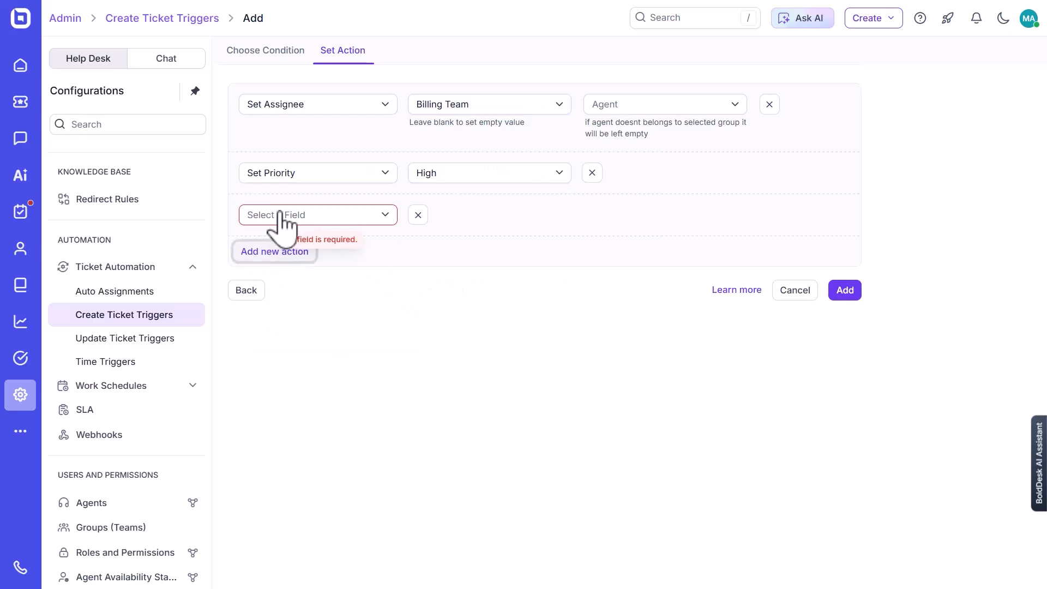
pyautogui.click(281, 218)
pyautogui.click(281, 354)
pyautogui.click(441, 214)
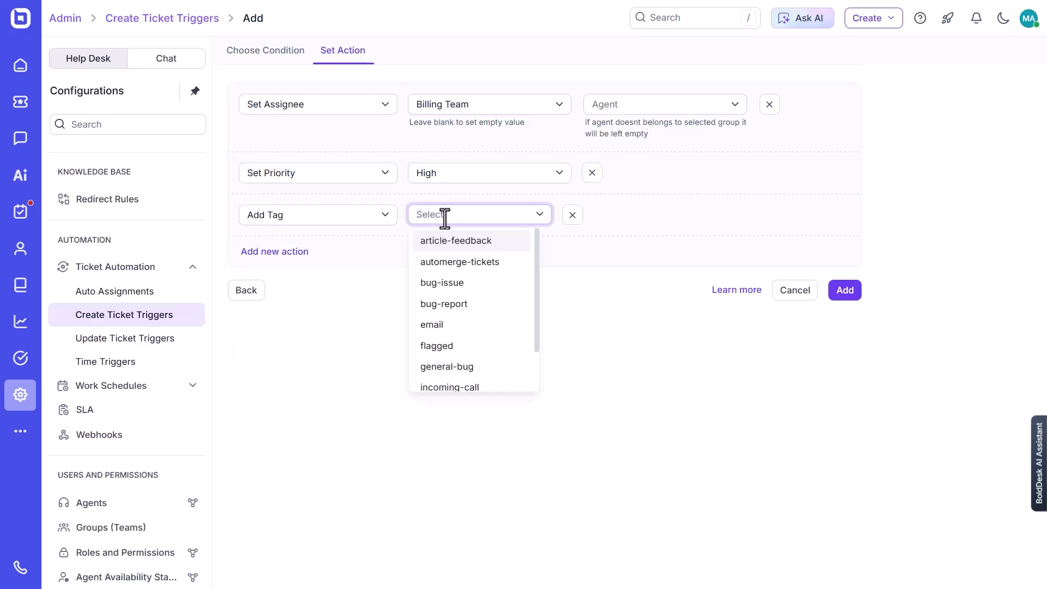
pyautogui.scroll(-2, 451, 256)
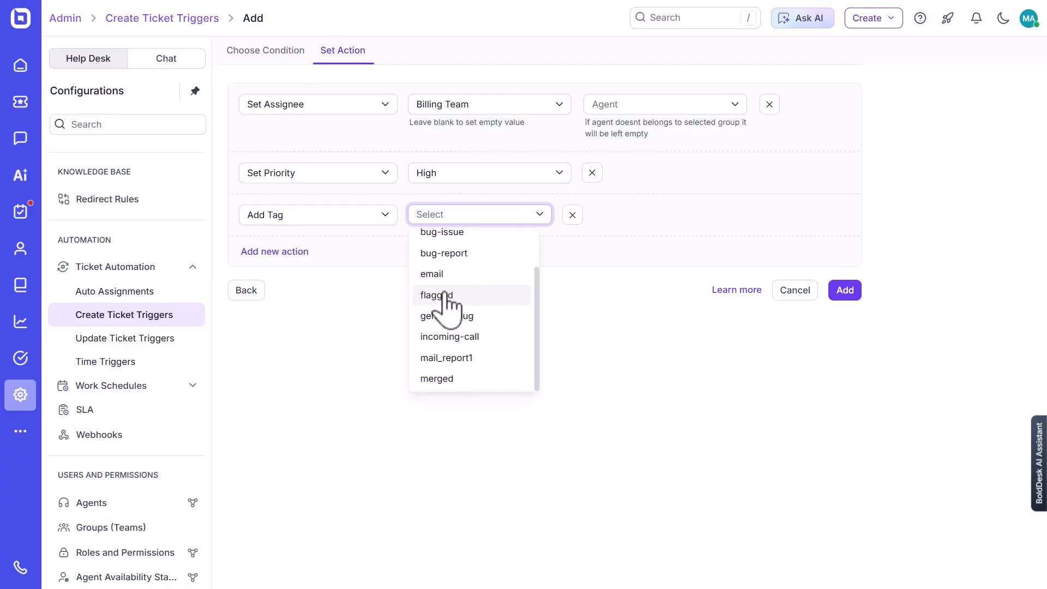
pyautogui.click(450, 253)
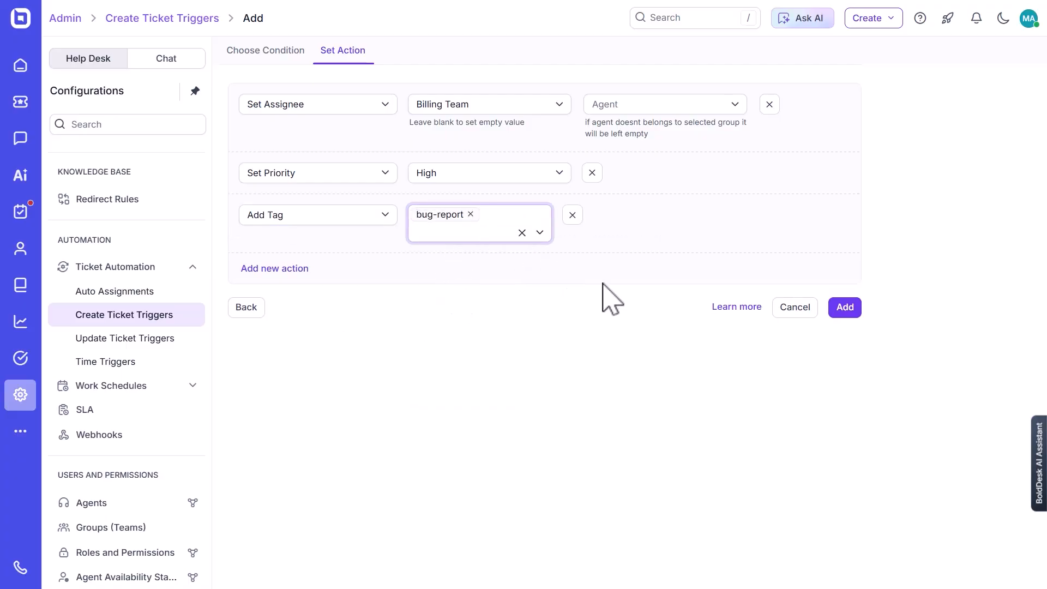
pyautogui.click(840, 308)
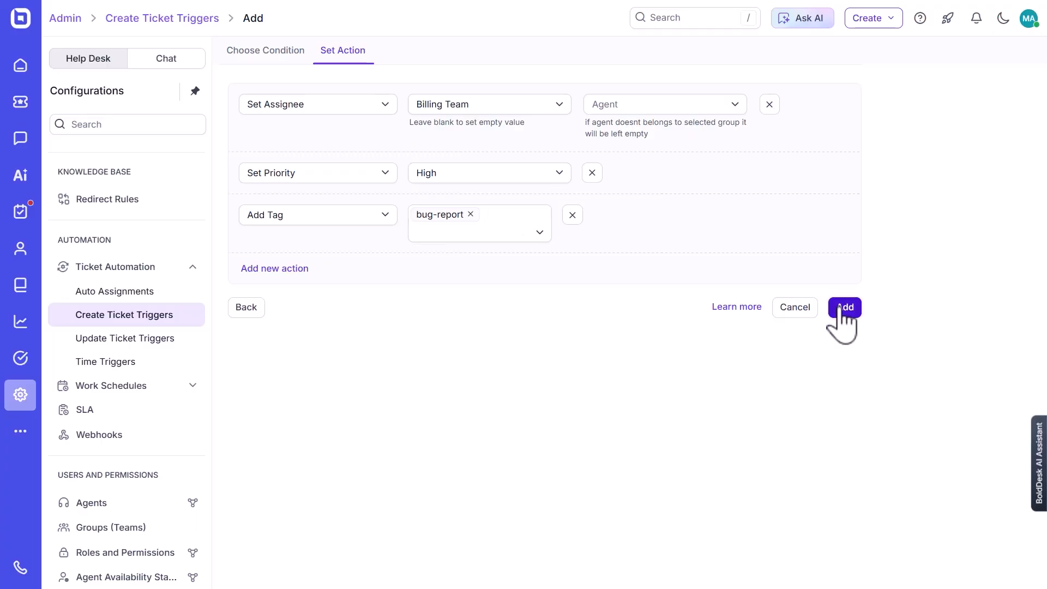
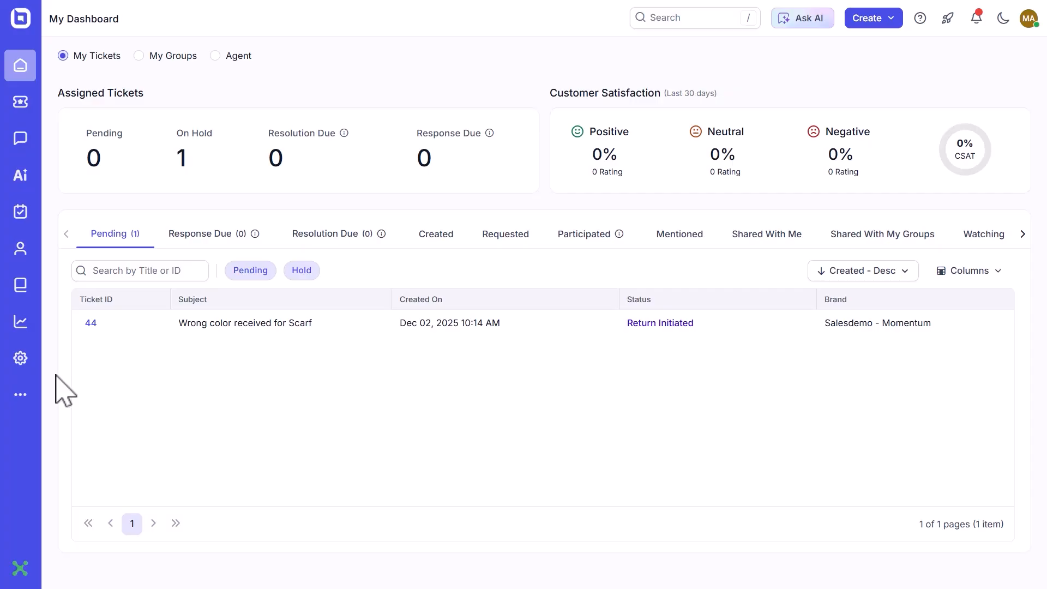
# Start a new holiday list in the work schedule settings and name it US Holidays.
pyautogui.click(188, 209)
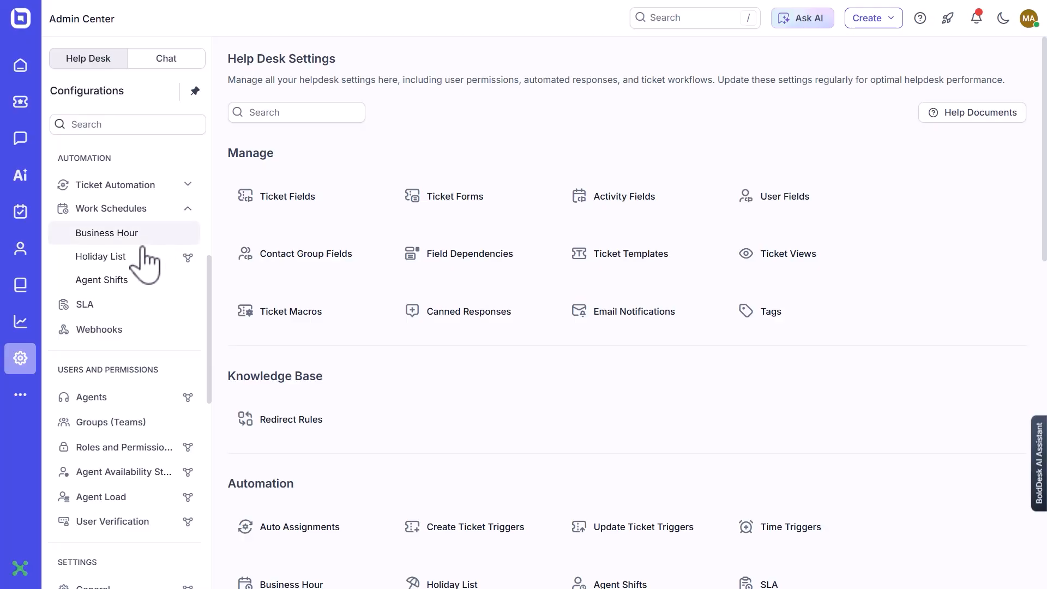
pyautogui.click(113, 259)
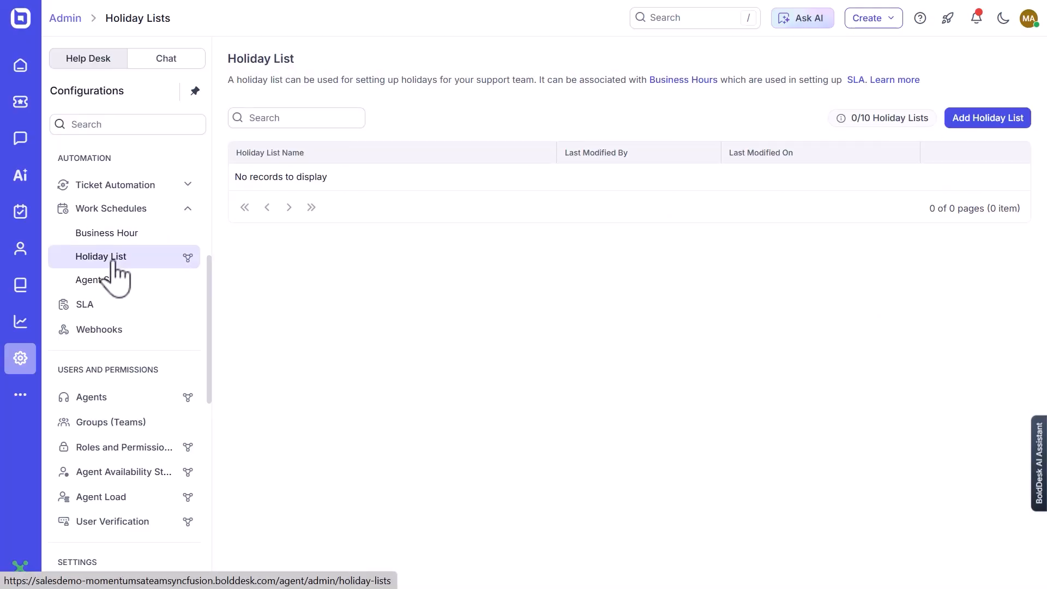
pyautogui.click(965, 121)
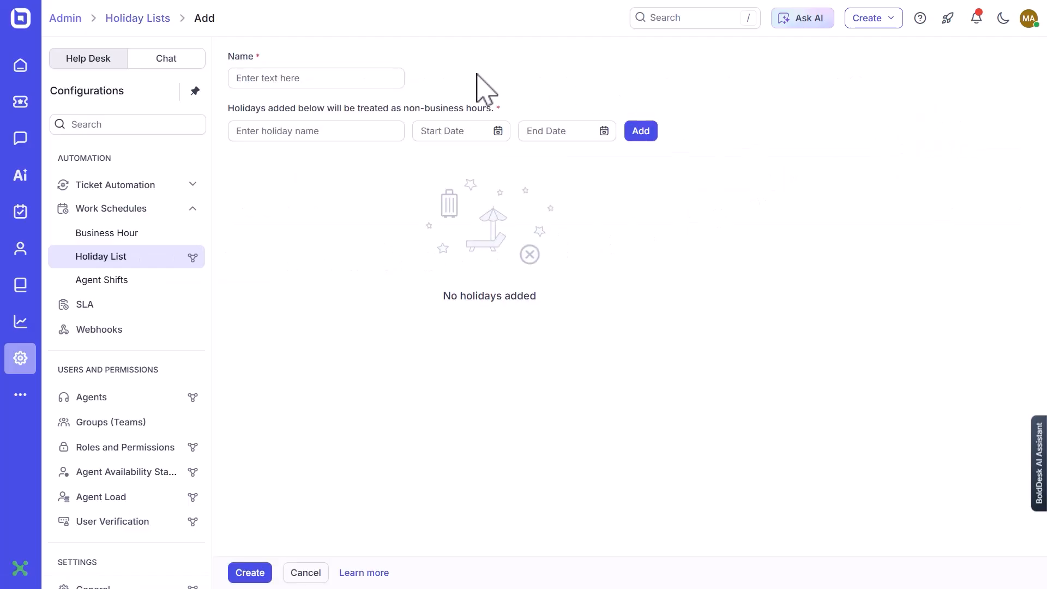
pyautogui.click(347, 80)
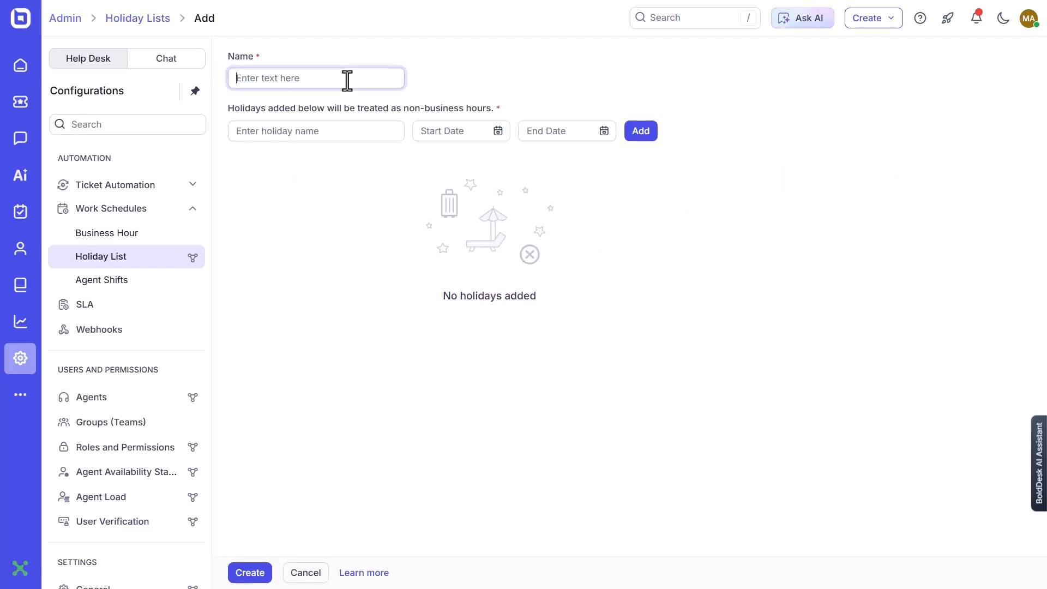
pyautogui.write('US Holidays')
# Add a Christmas holiday starting and ending Dec 25, 2025, and create the holiday list.
pyautogui.click(301, 137)
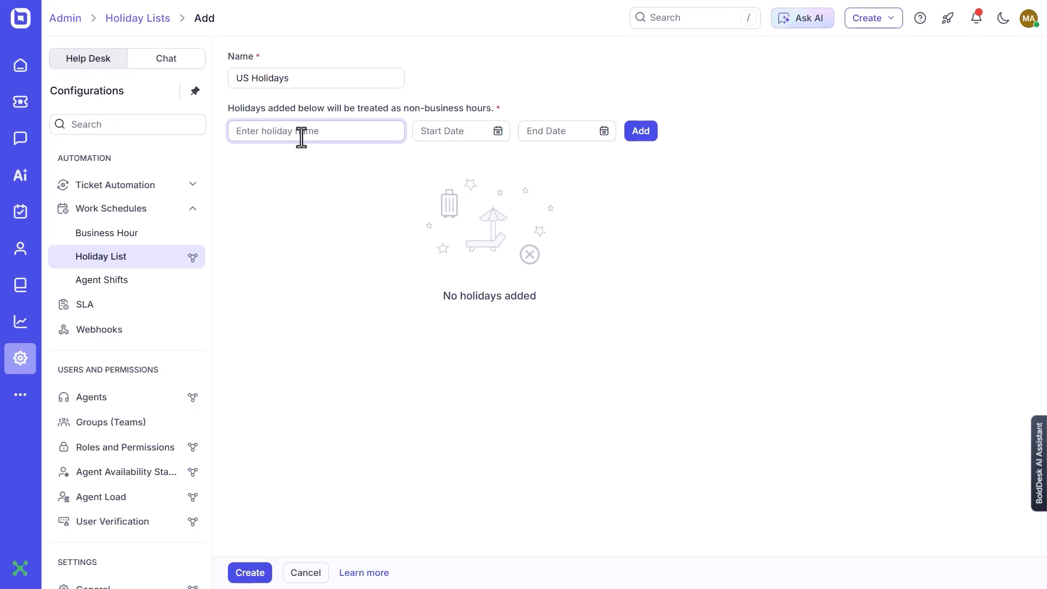
pyautogui.write('Christmas')
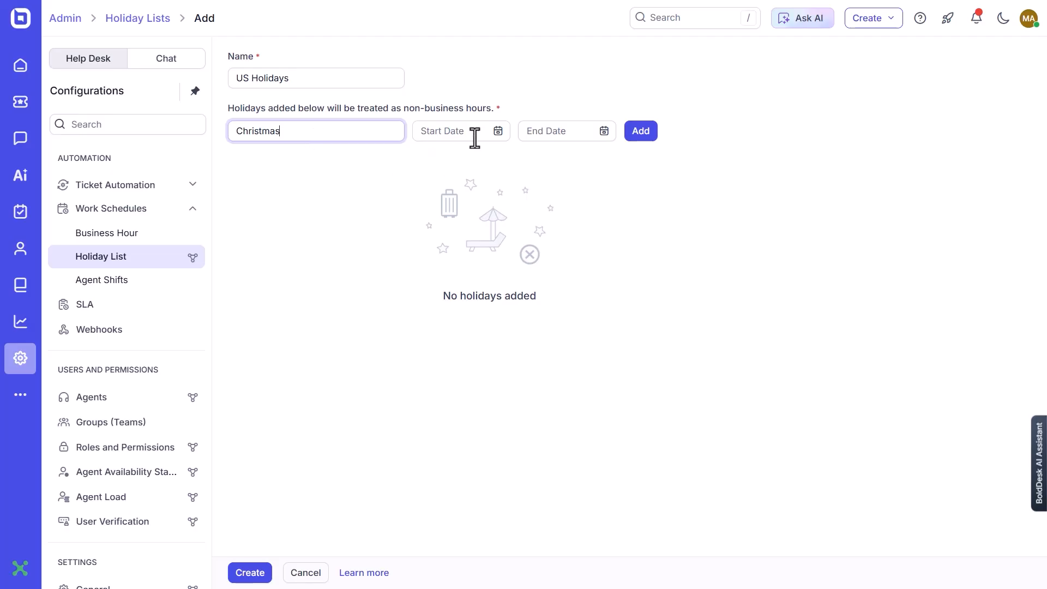
pyautogui.click(497, 132)
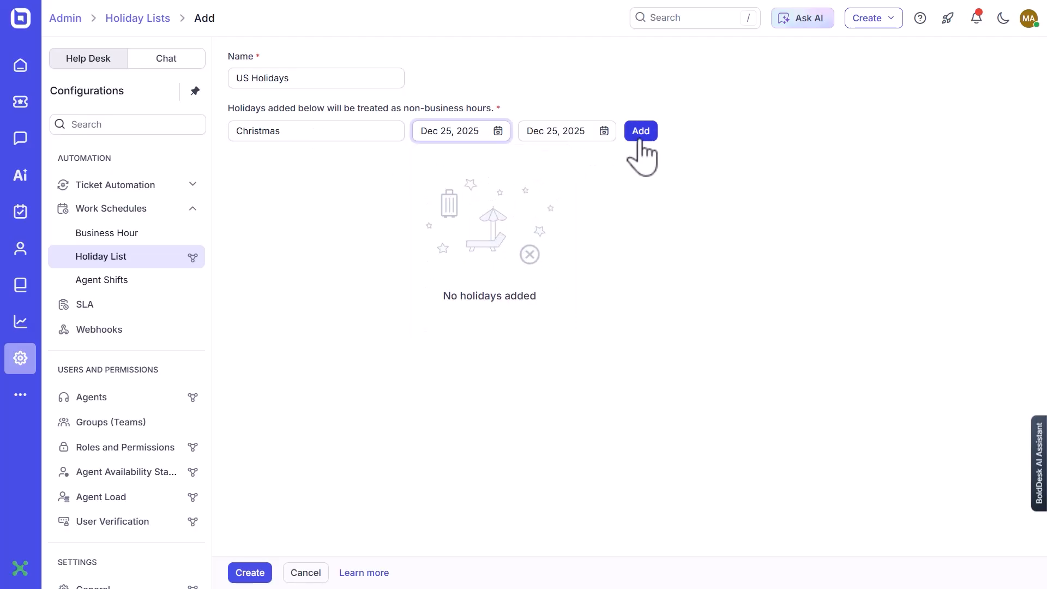
pyautogui.click(640, 137)
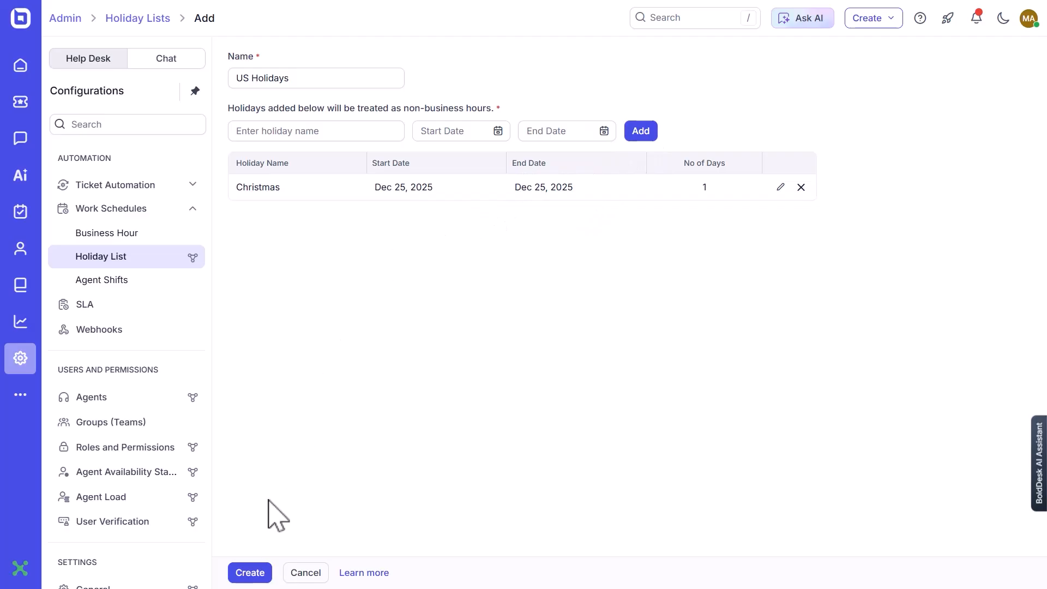
pyautogui.click(246, 579)
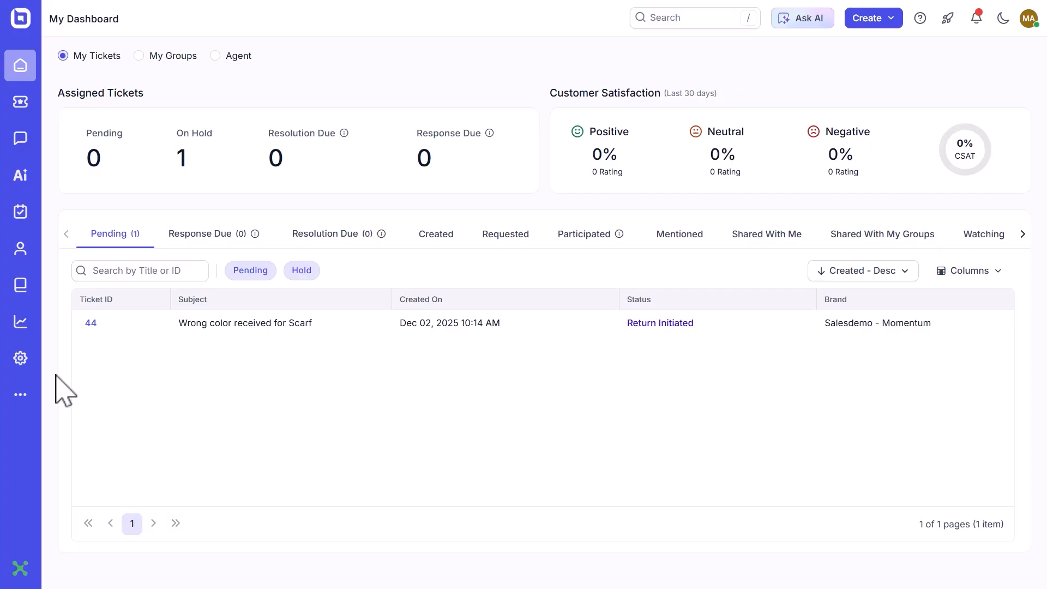
# Start a new business hour entry in Work Schedules named US Dayshift with the description "Regular working hours".
pyautogui.click(20, 359)
pyautogui.scroll(-3, 121, 376)
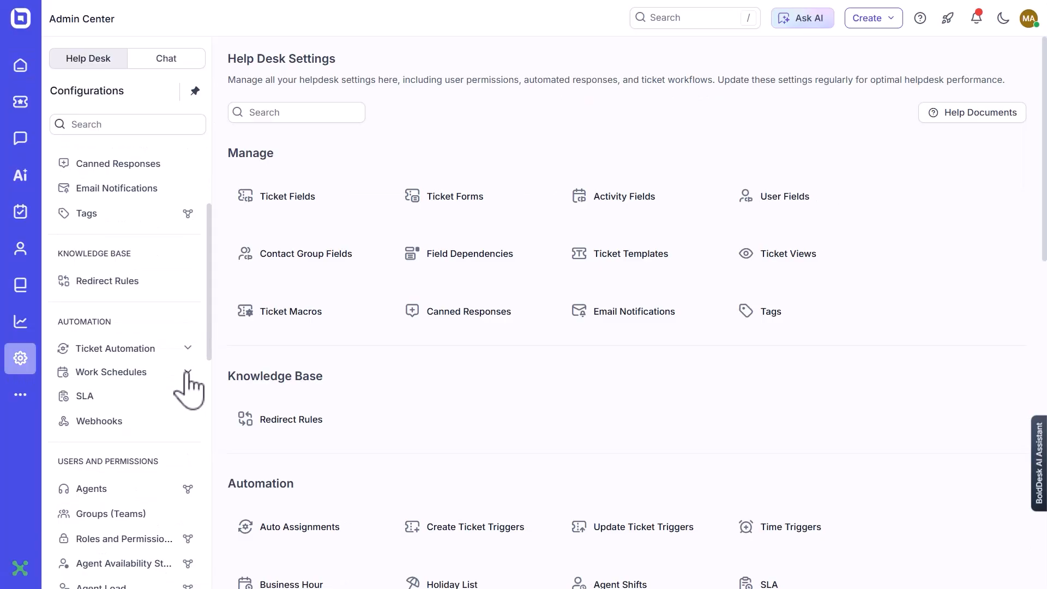
pyautogui.click(187, 380)
pyautogui.click(107, 398)
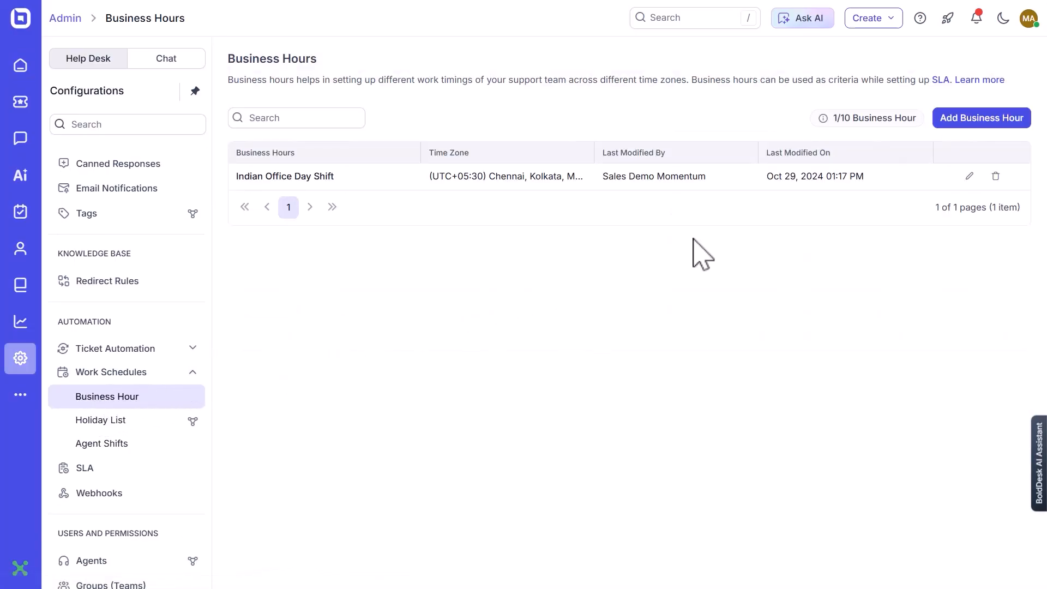
pyautogui.click(957, 136)
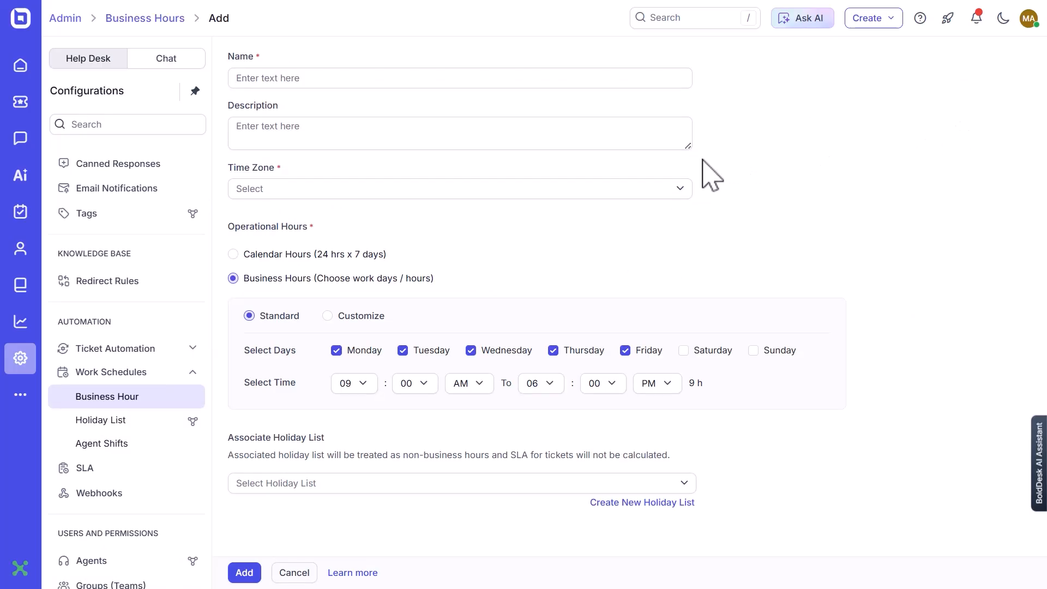
pyautogui.click(504, 85)
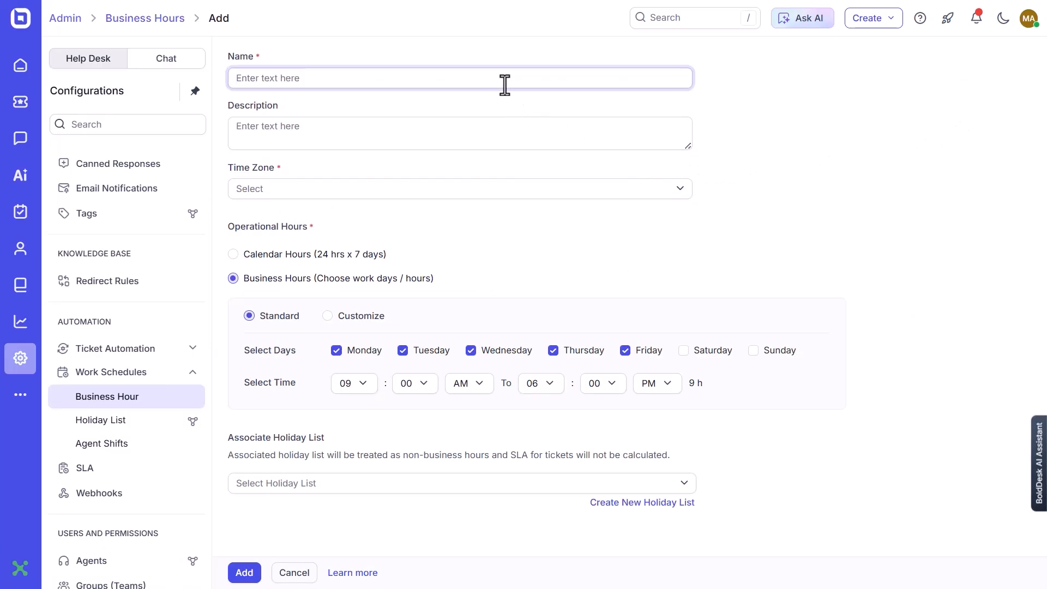
pyautogui.write('US Dayshift')
pyautogui.click(495, 129)
pyautogui.write('Regu')
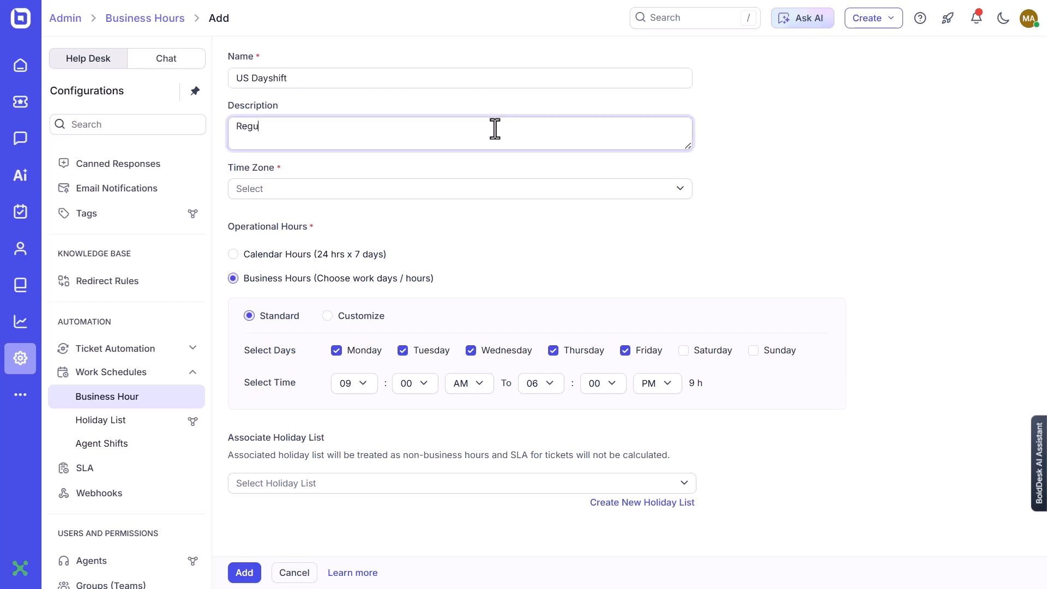
pyautogui.write('lar working hours')
# Set the time zone to (UTC-11:00) Coordinated Universal Time-11 and the working time to 09:00 AM through 06:00 PM.
pyautogui.click(486, 197)
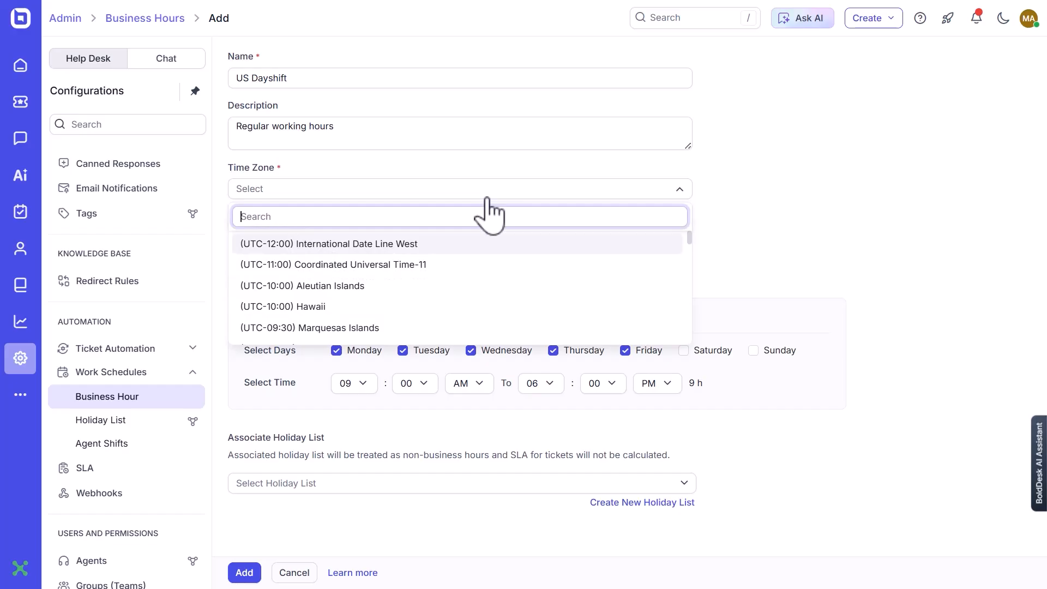
pyautogui.click(428, 264)
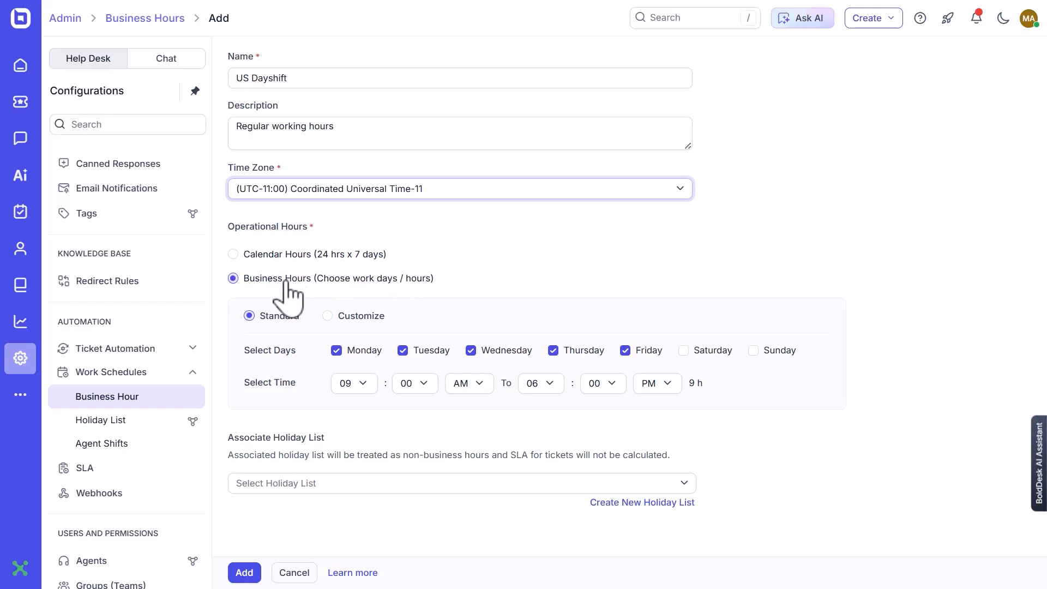
pyautogui.click(353, 389)
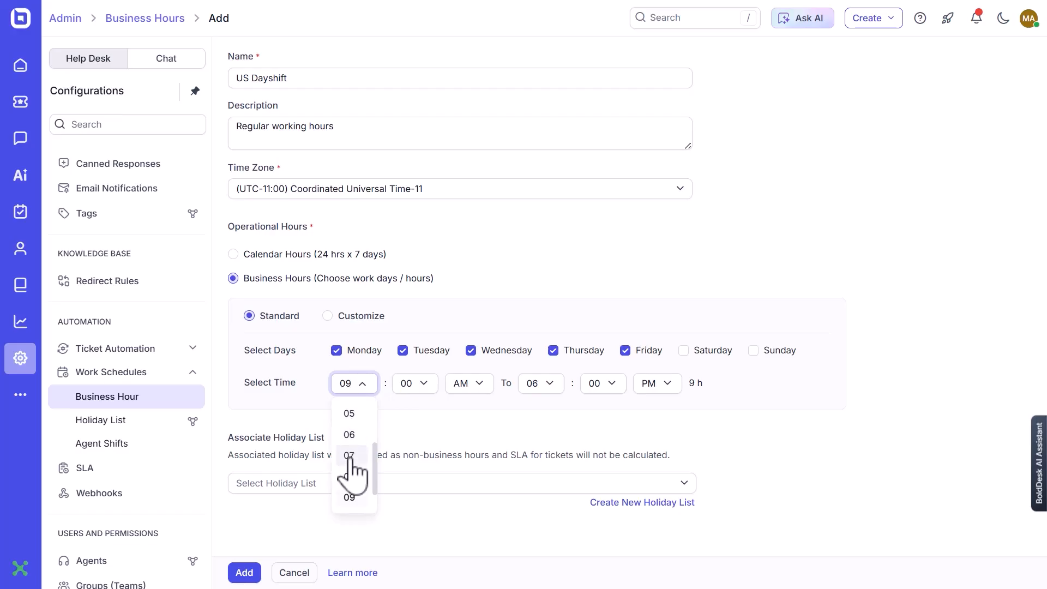
pyautogui.click(350, 496)
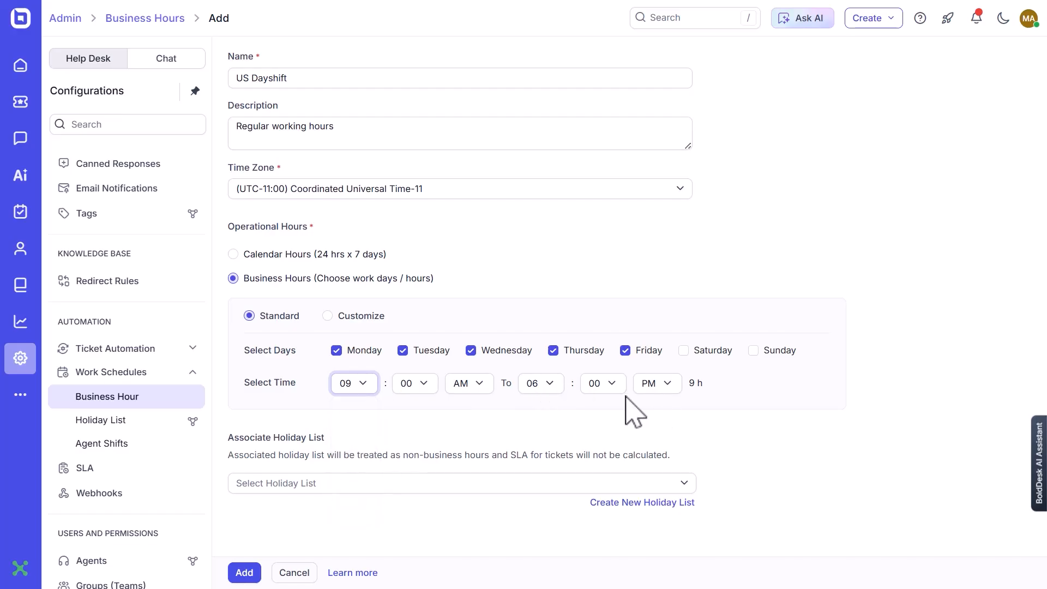
pyautogui.click(543, 387)
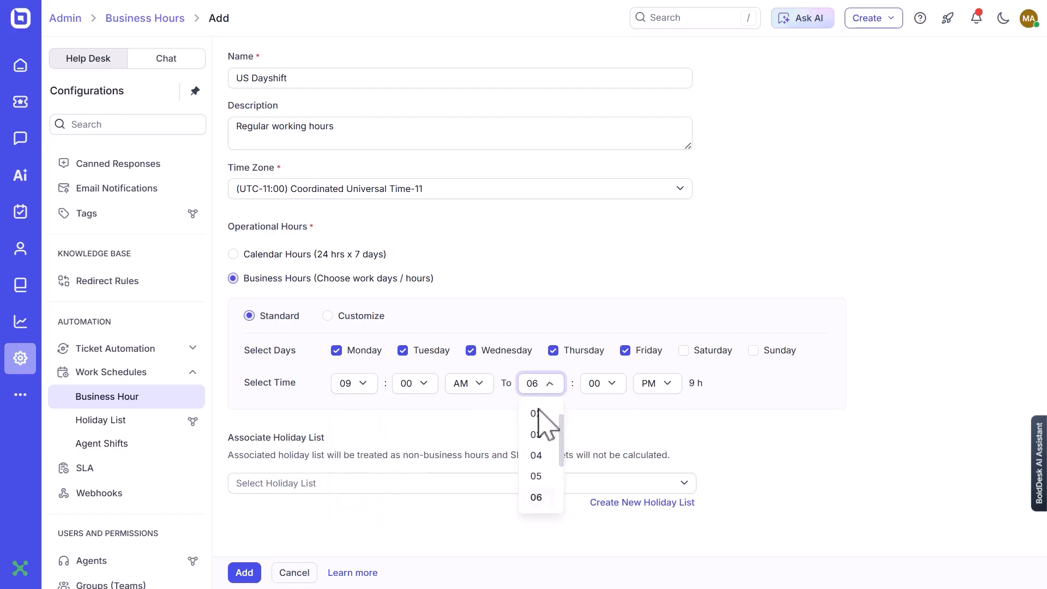
pyautogui.click(536, 498)
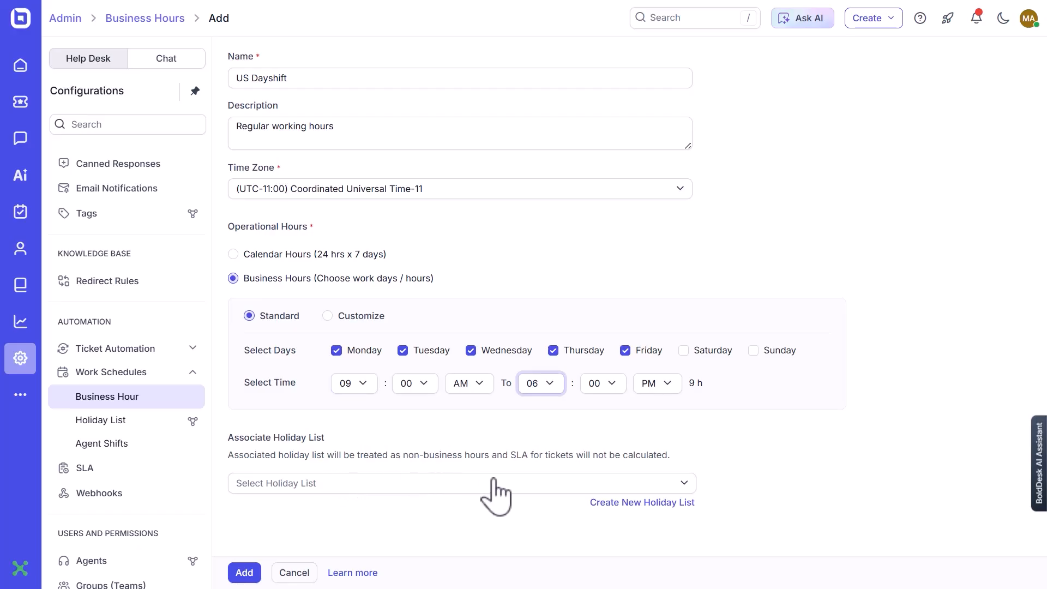
# Associate the US Holidays list with the US Dayshift business hours and add the new schedule.
pyautogui.click(617, 485)
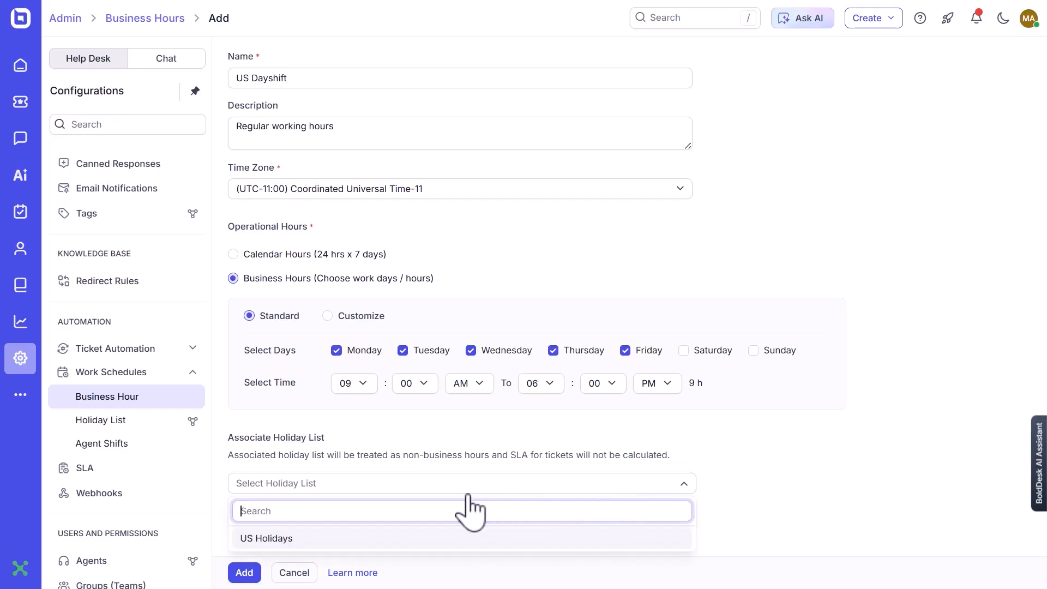
pyautogui.click(261, 540)
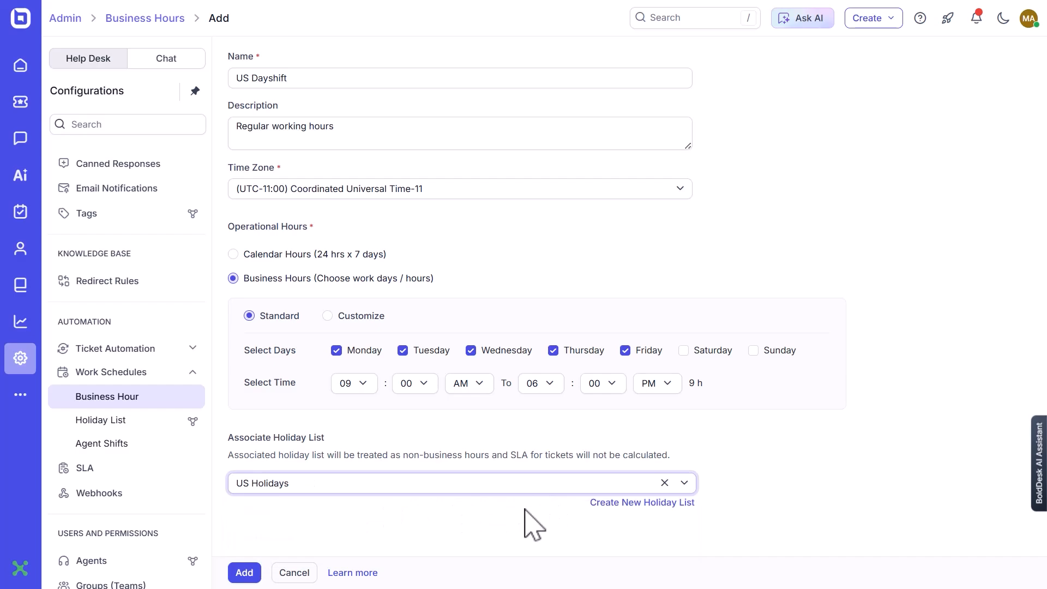
pyautogui.click(244, 572)
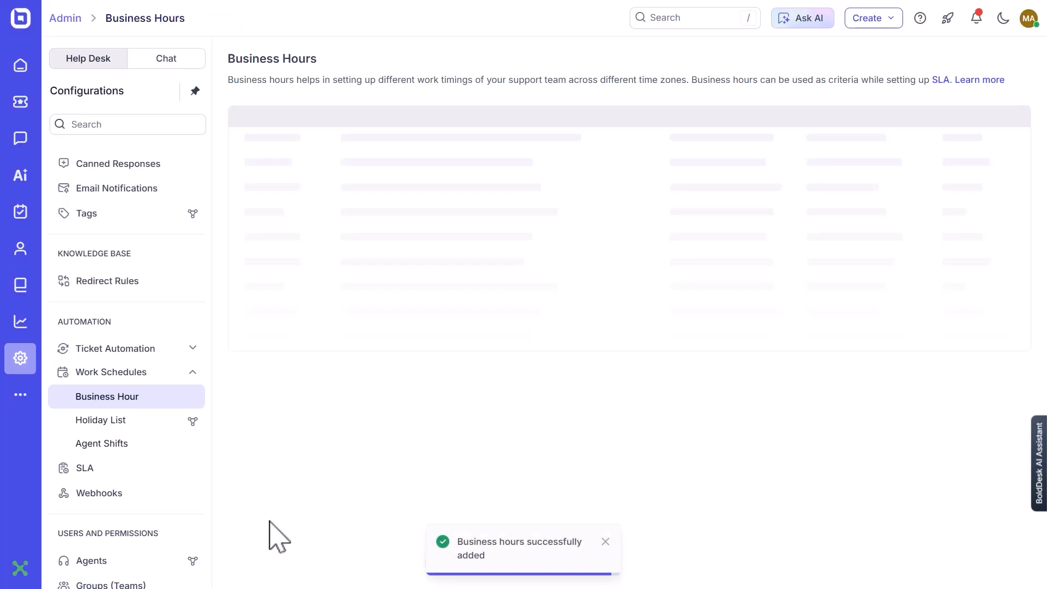
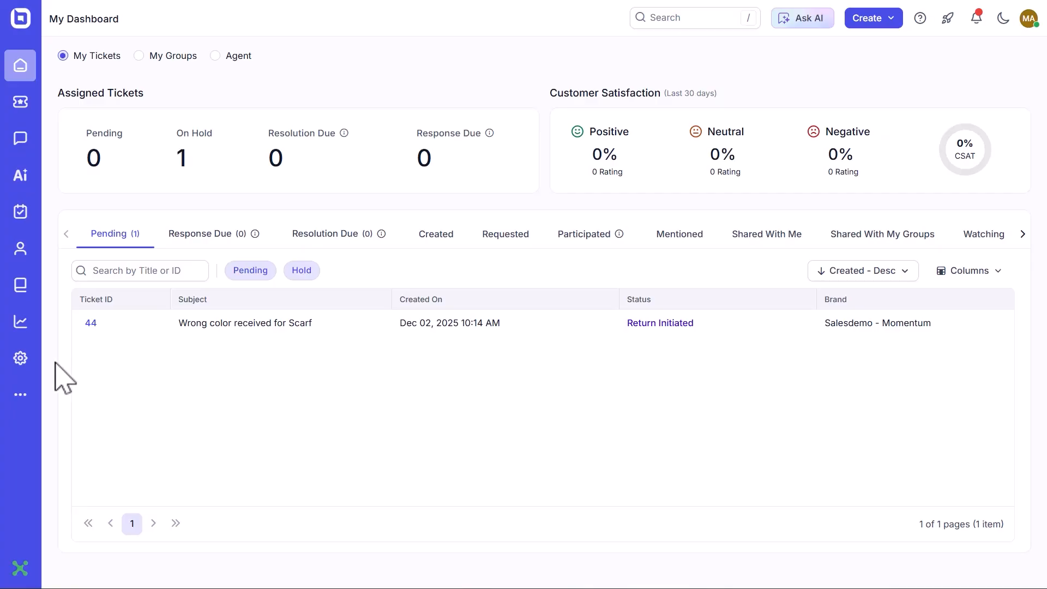
# Start a new SLA in the help desk admin settings and name it Premium Billing SLA.
pyautogui.click(21, 360)
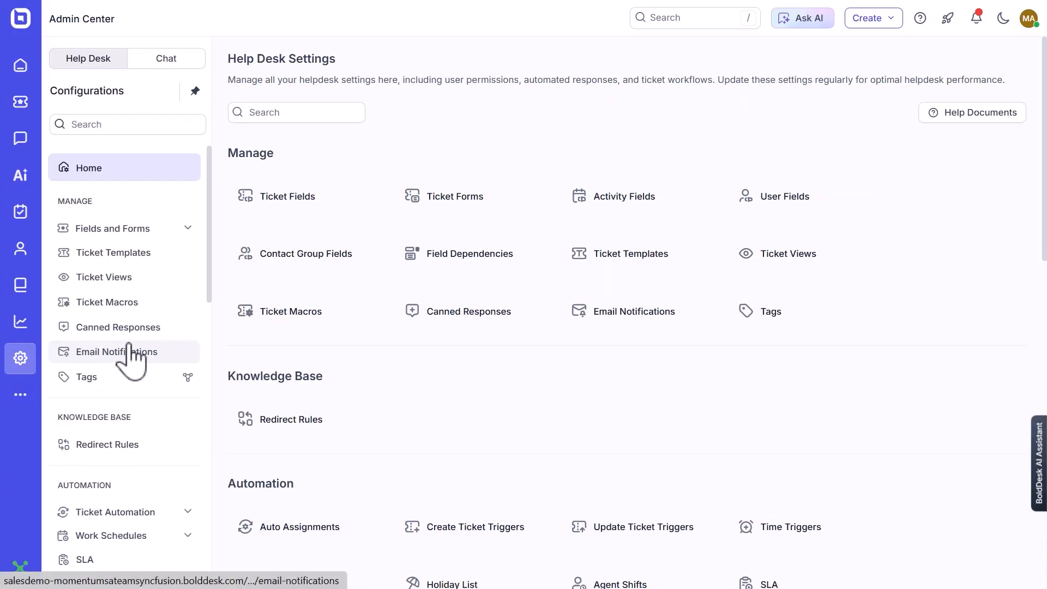
pyautogui.scroll(-3, 89, 402)
pyautogui.click(85, 403)
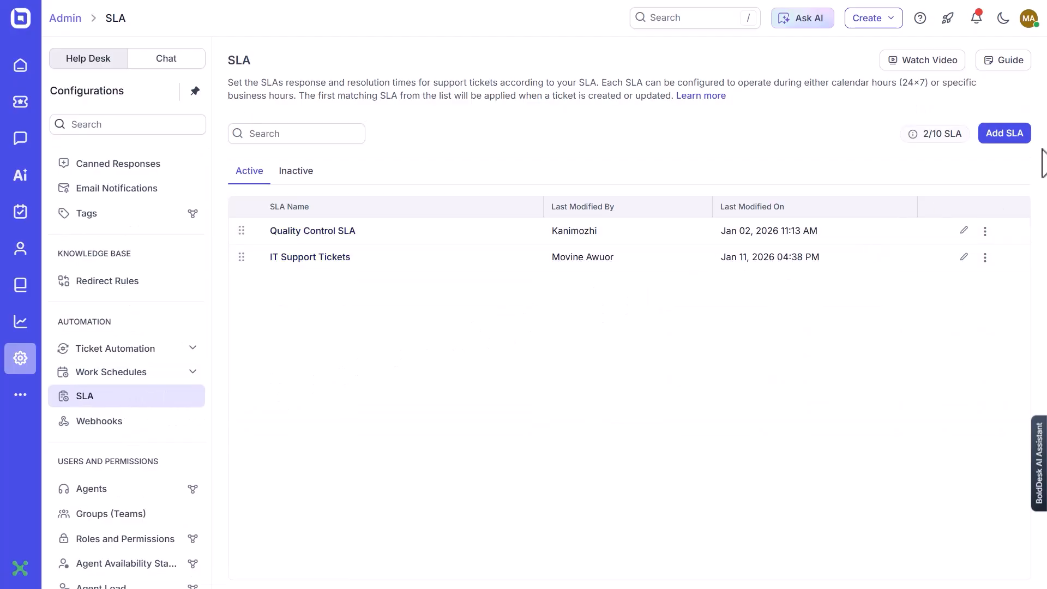
pyautogui.click(1008, 133)
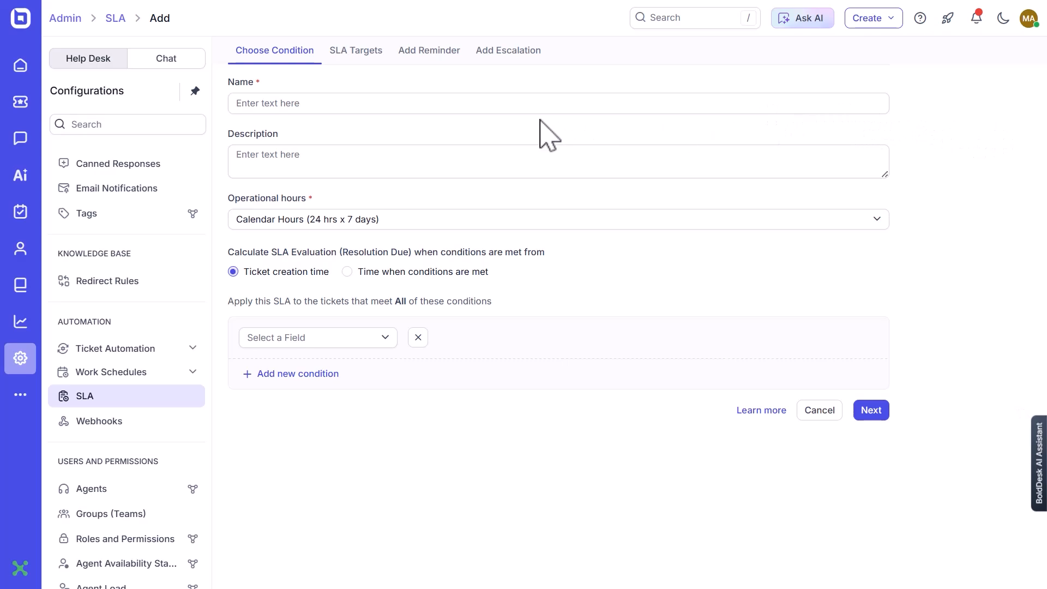
pyautogui.click(508, 107)
pyautogui.write('P')
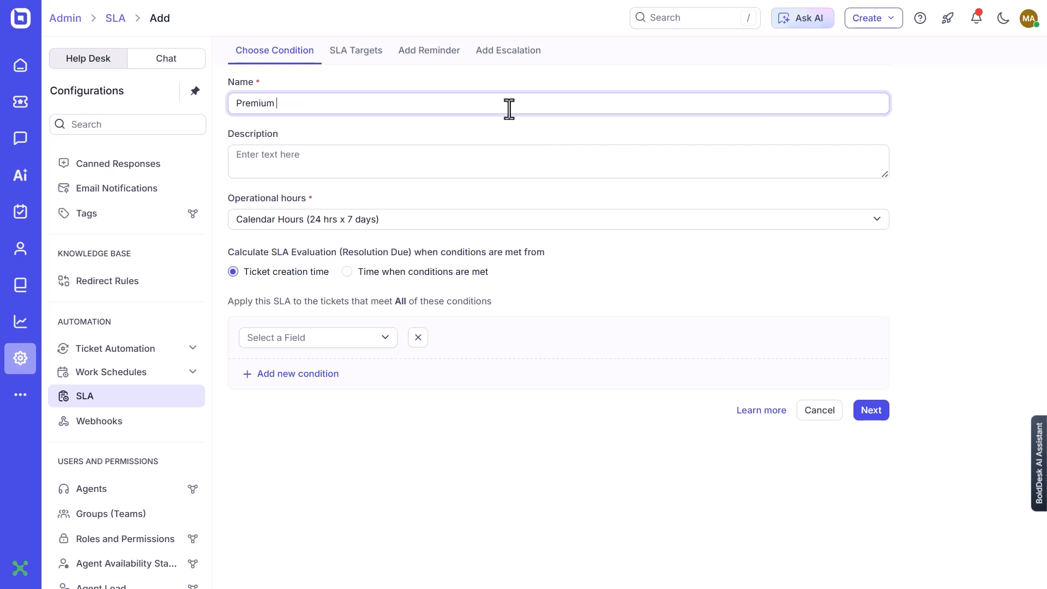
pyautogui.write('remium Billing SLA')
# Describe the SLA as "Ensure faster resolution for Premium customers" and set its operational hours to US Dayshift.
pyautogui.click(506, 163)
pyautogui.write('Ensure faster resolution for P')
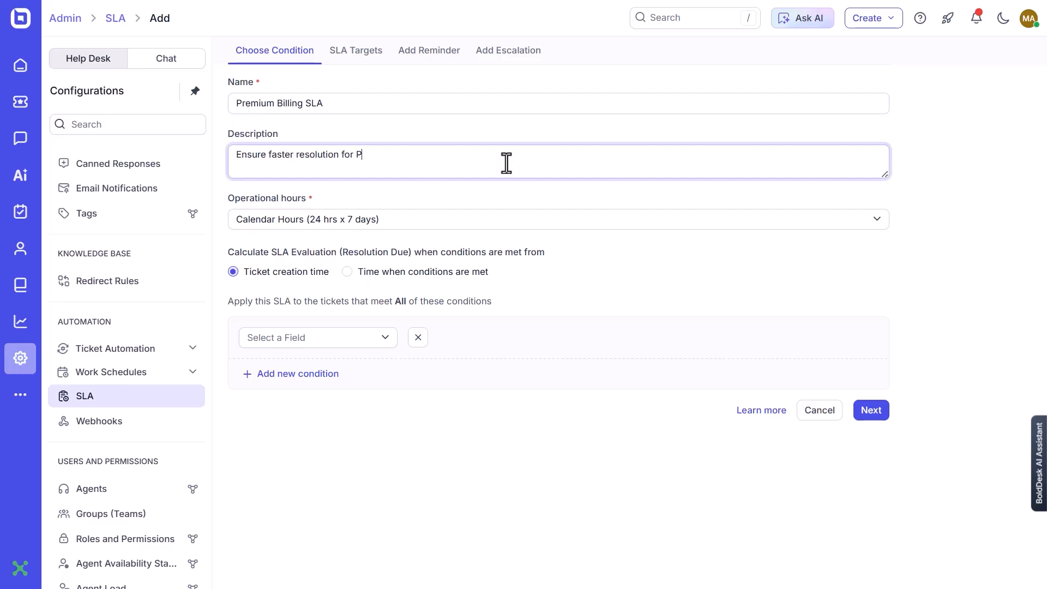
pyautogui.write('remium customers')
pyautogui.click(456, 226)
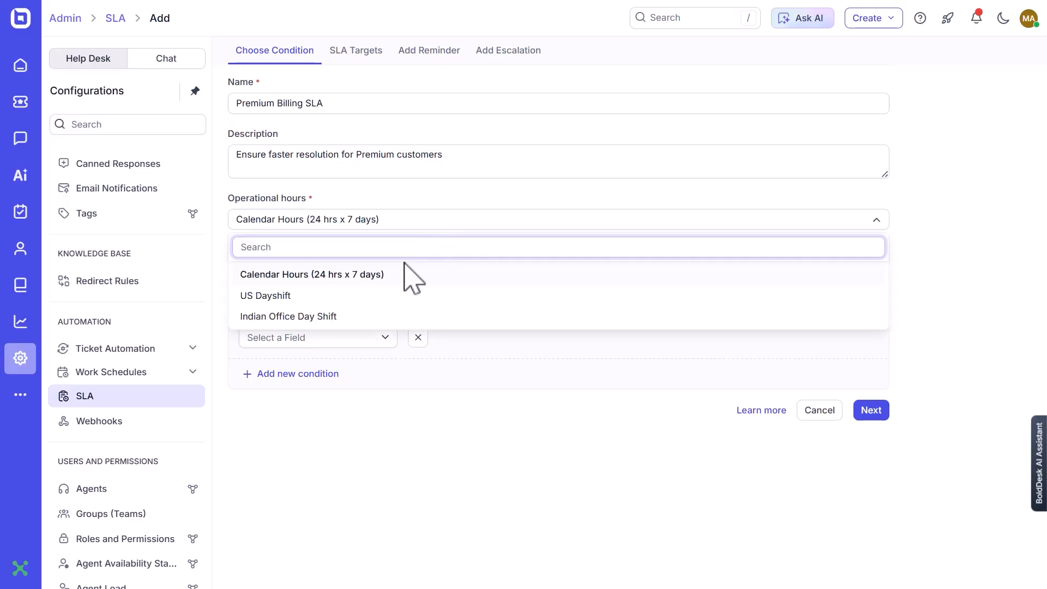
pyautogui.click(275, 296)
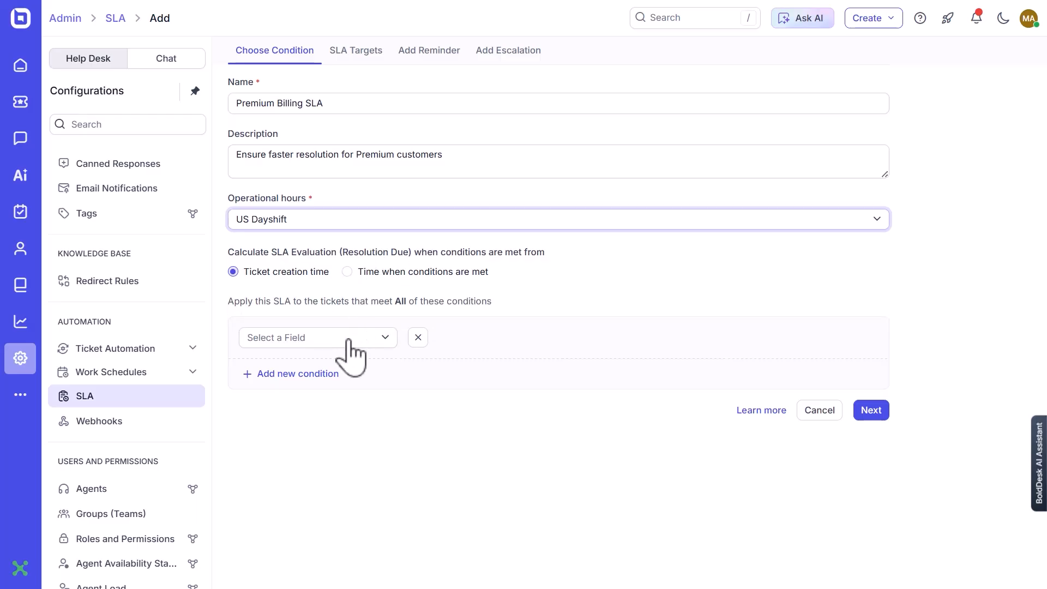
# Set the first SLA condition to Category Is Billing Inquiry.
pyautogui.click(311, 339)
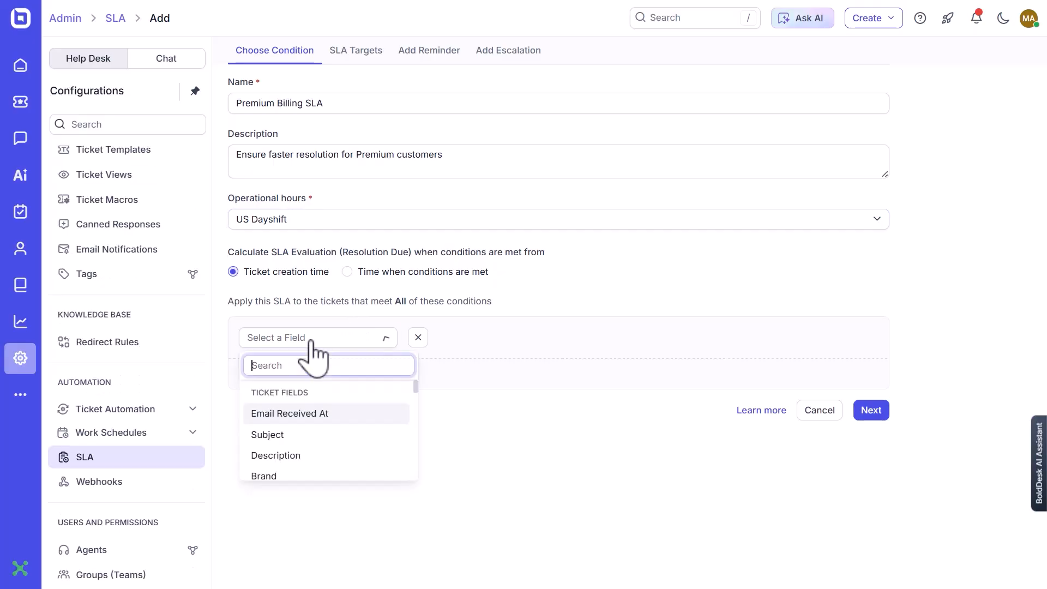
pyautogui.write('ca')
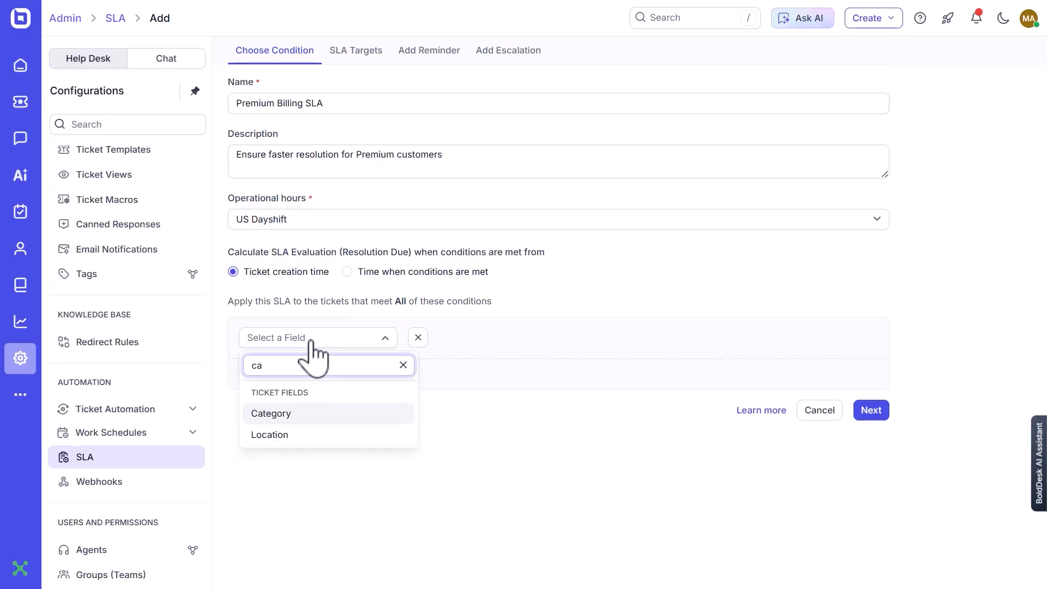
pyautogui.click(310, 413)
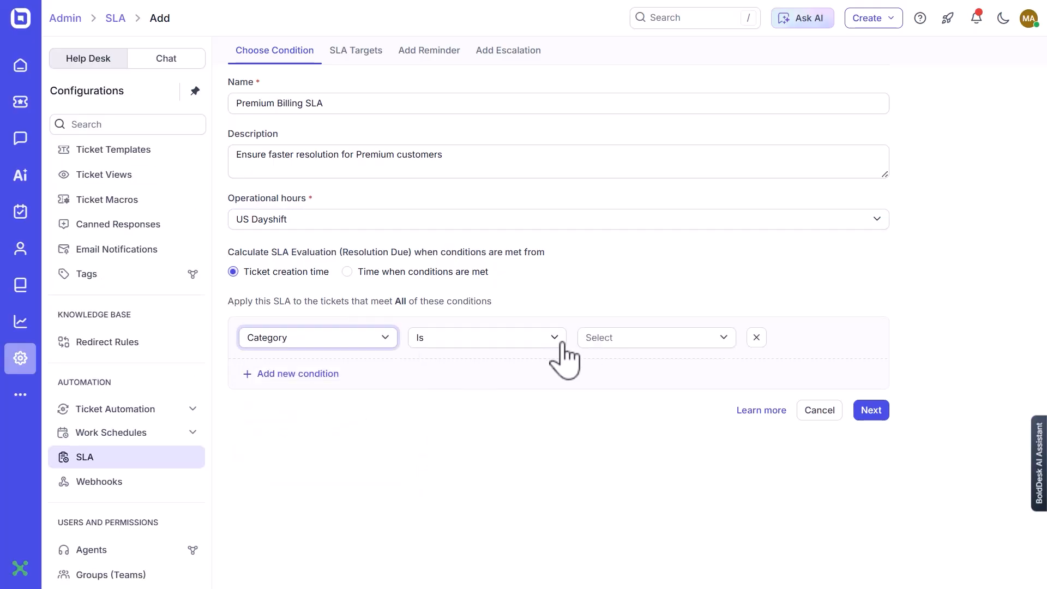
pyautogui.click(599, 339)
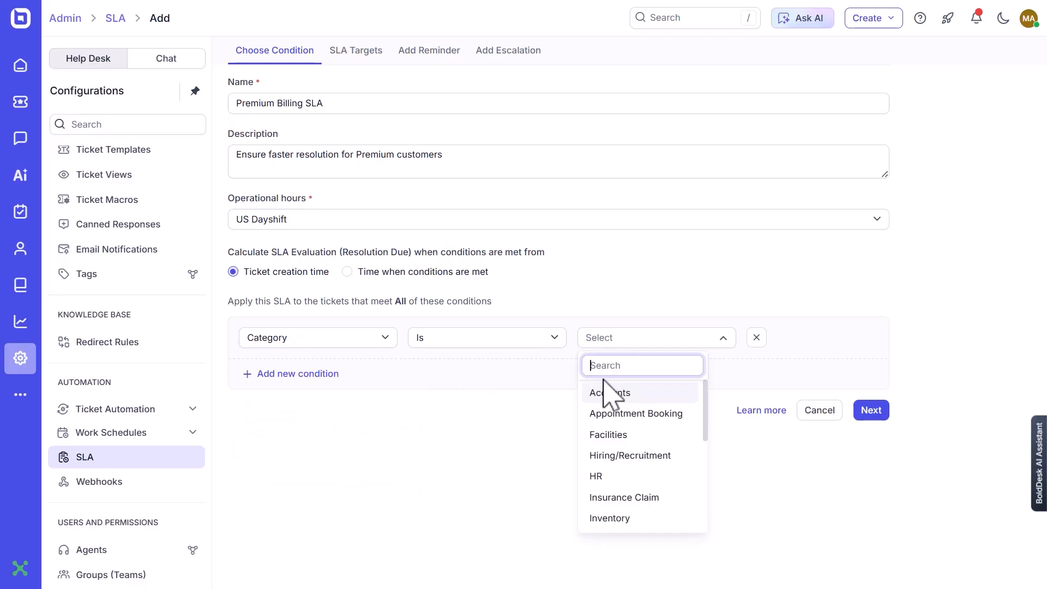
pyautogui.write('bi')
pyautogui.click(609, 394)
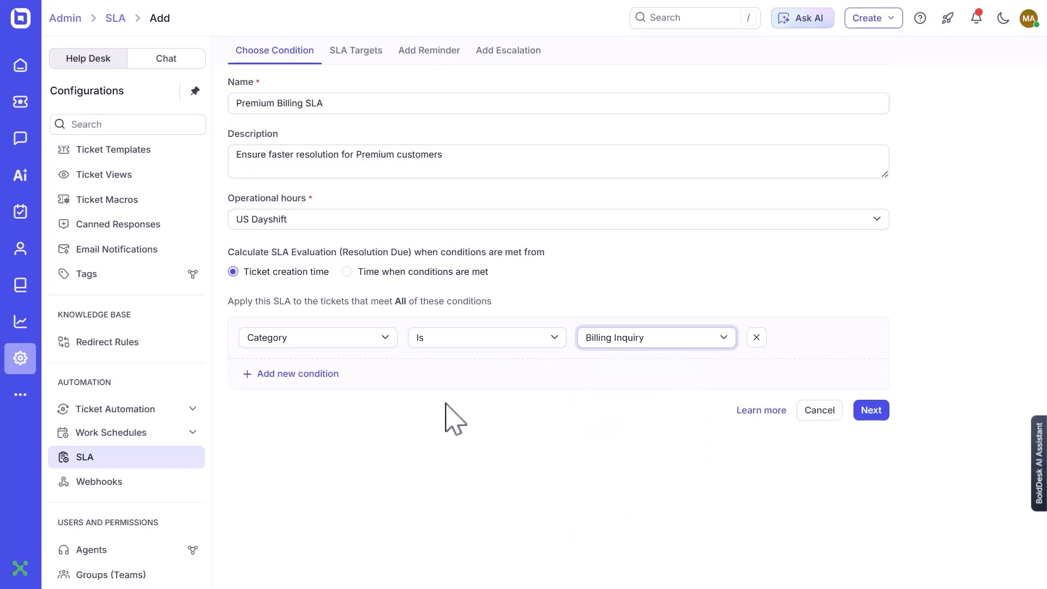
# Add a second condition, Support Tier Is Premium, and proceed to the SLA targets.
pyautogui.click(322, 375)
pyautogui.click(322, 377)
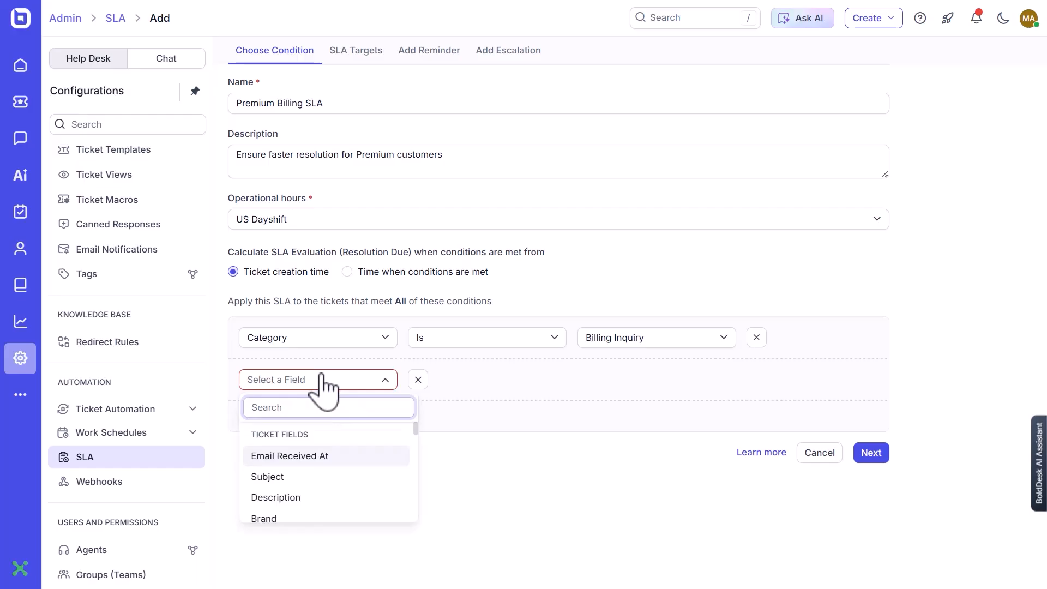
pyautogui.write('supp')
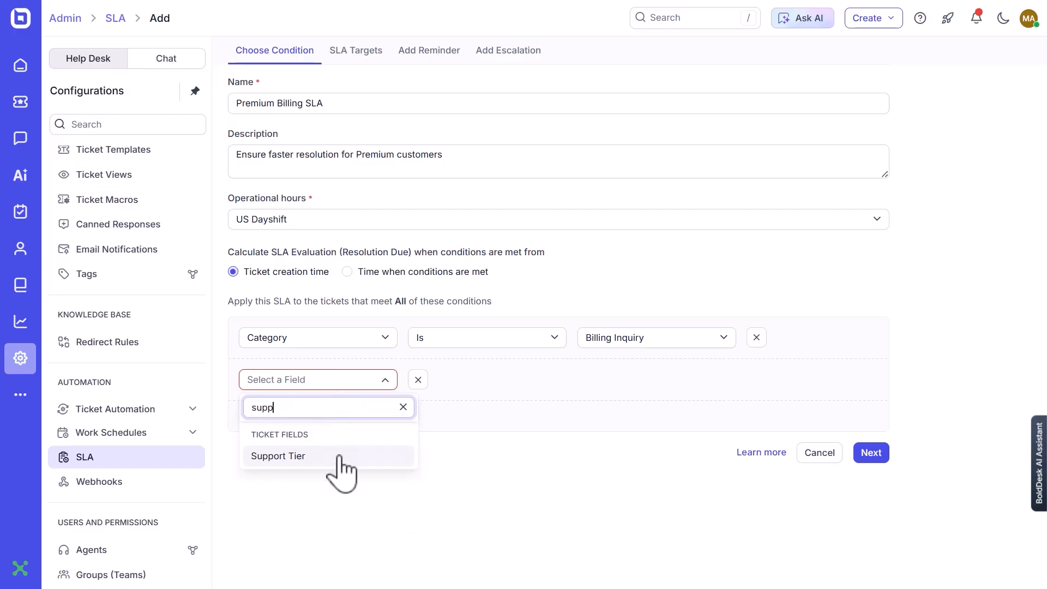
pyautogui.click(339, 457)
pyautogui.click(597, 382)
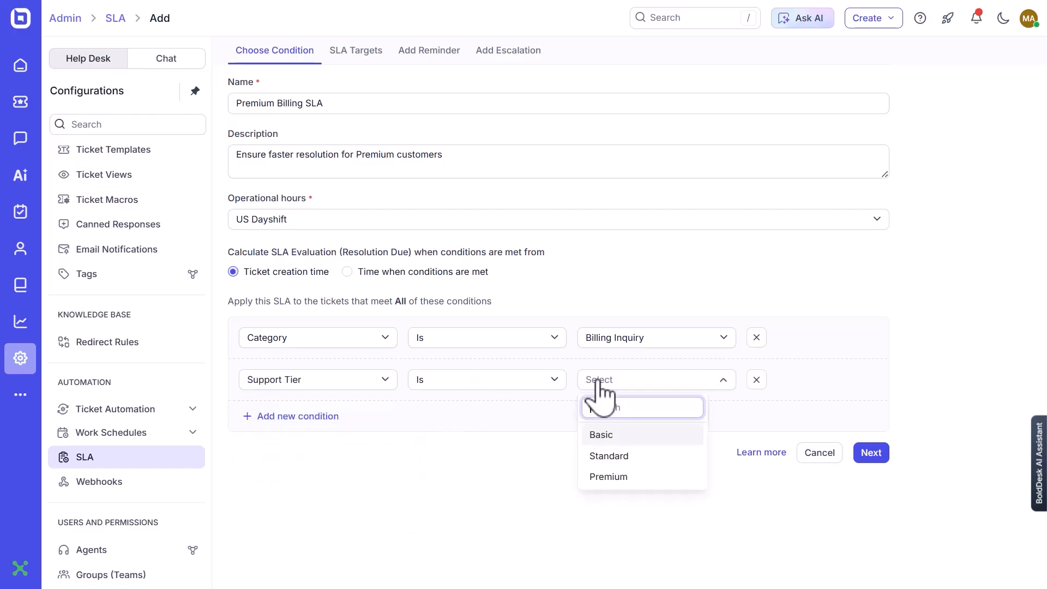
pyautogui.click(610, 478)
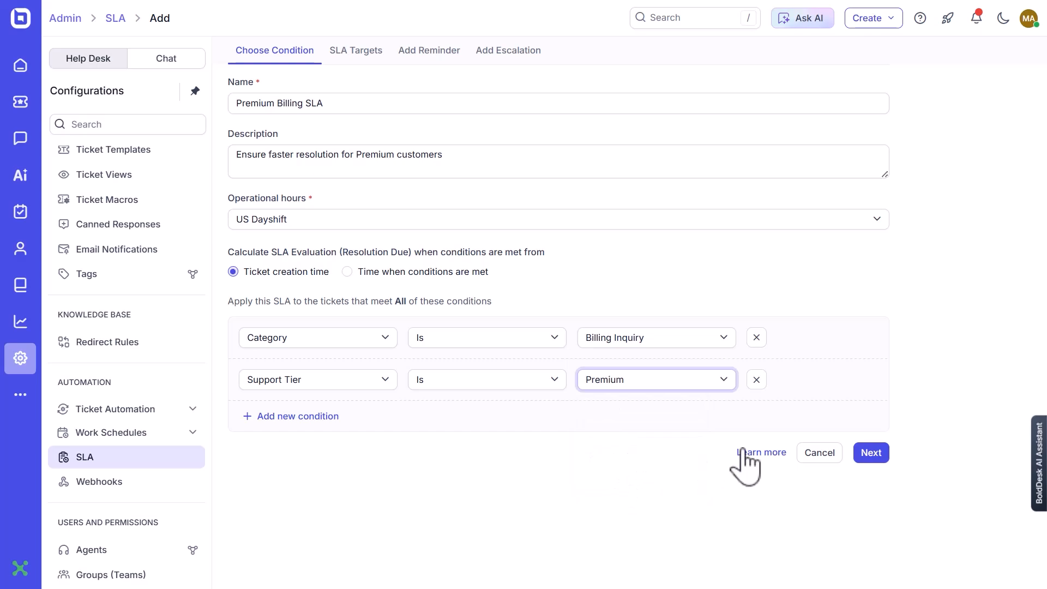
pyautogui.click(870, 452)
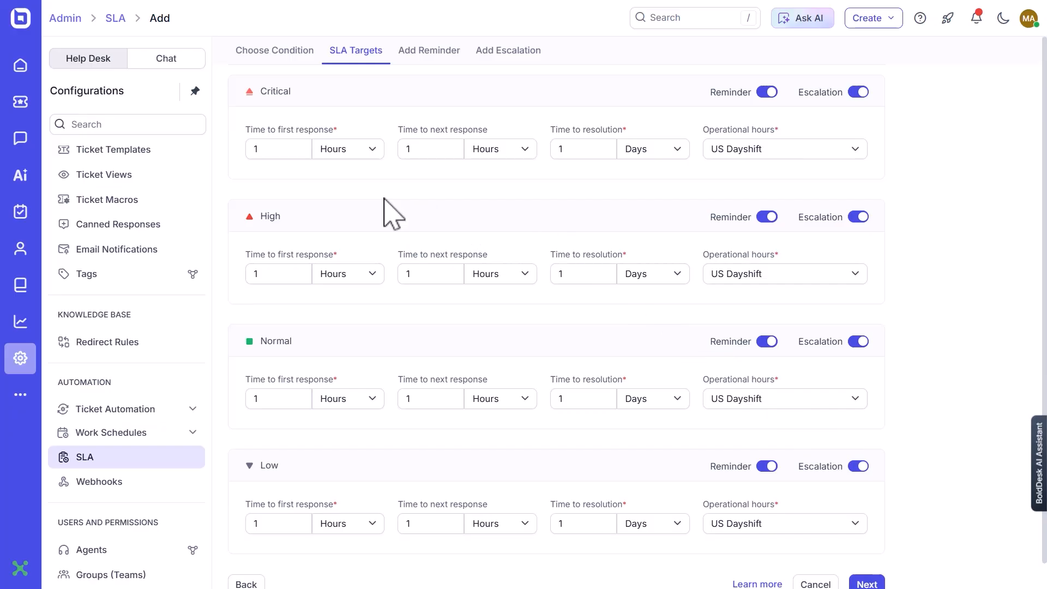
# Examine the first response, next response and resolution targets across the Critical, High, Normal and Low priorities.
pyautogui.moveTo(345, 131); pyautogui.dragTo(253, 132)
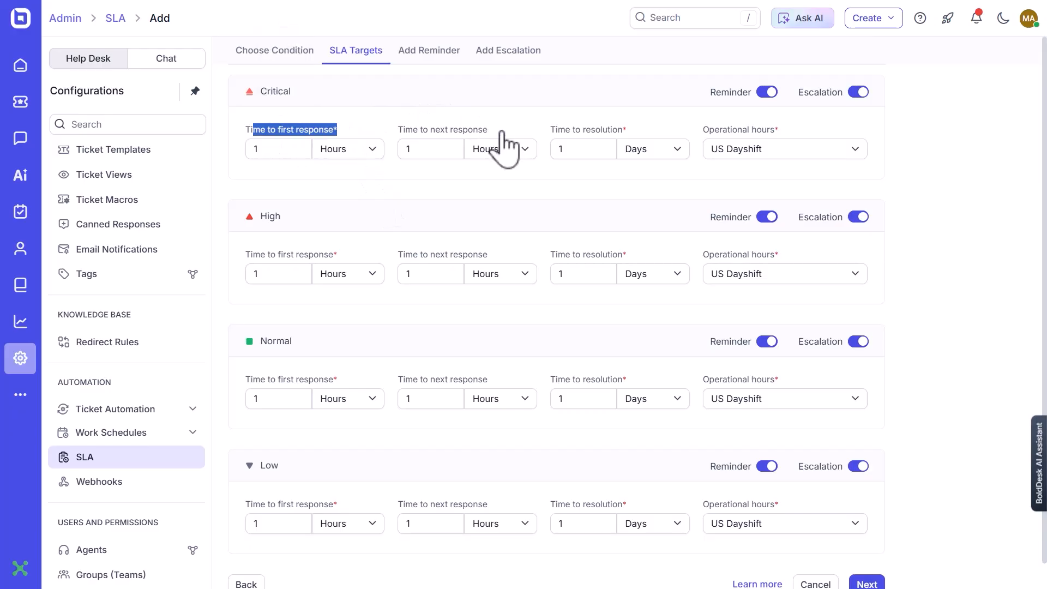
pyautogui.moveTo(488, 131); pyautogui.dragTo(436, 133)
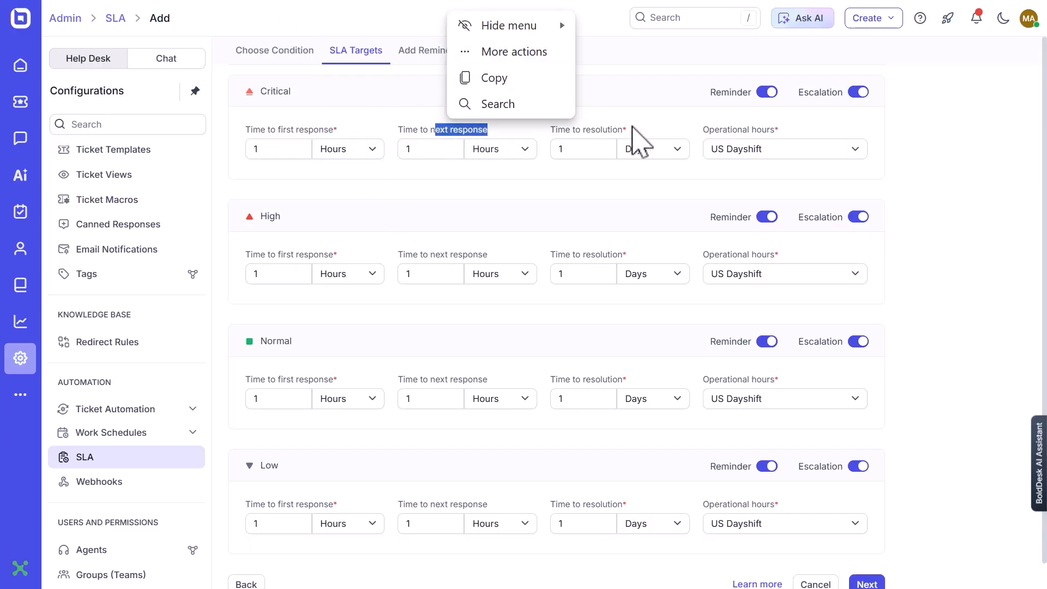
pyautogui.moveTo(630, 134); pyautogui.dragTo(548, 133)
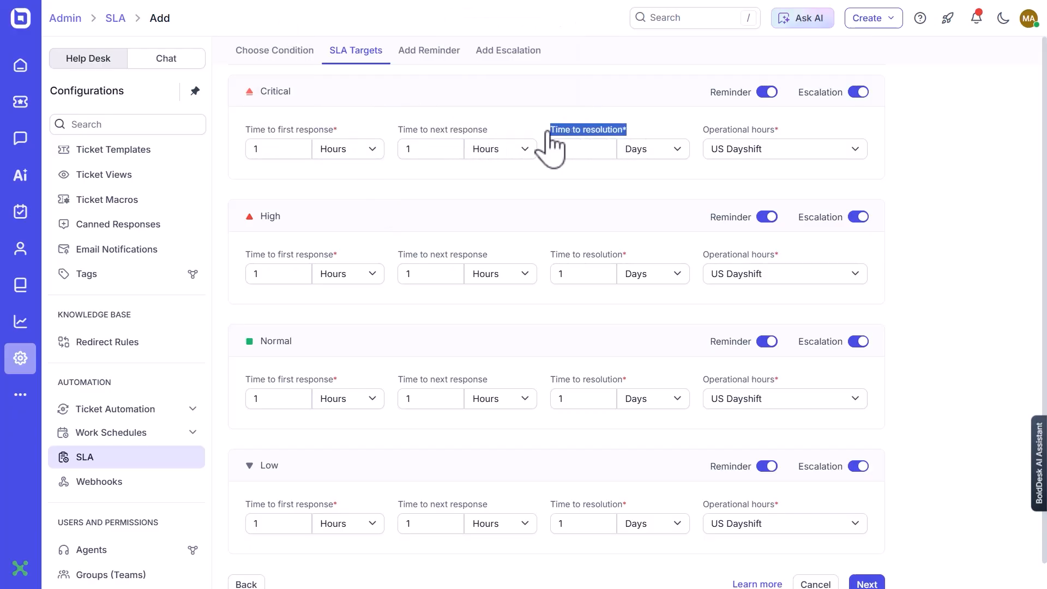
pyautogui.click(436, 204)
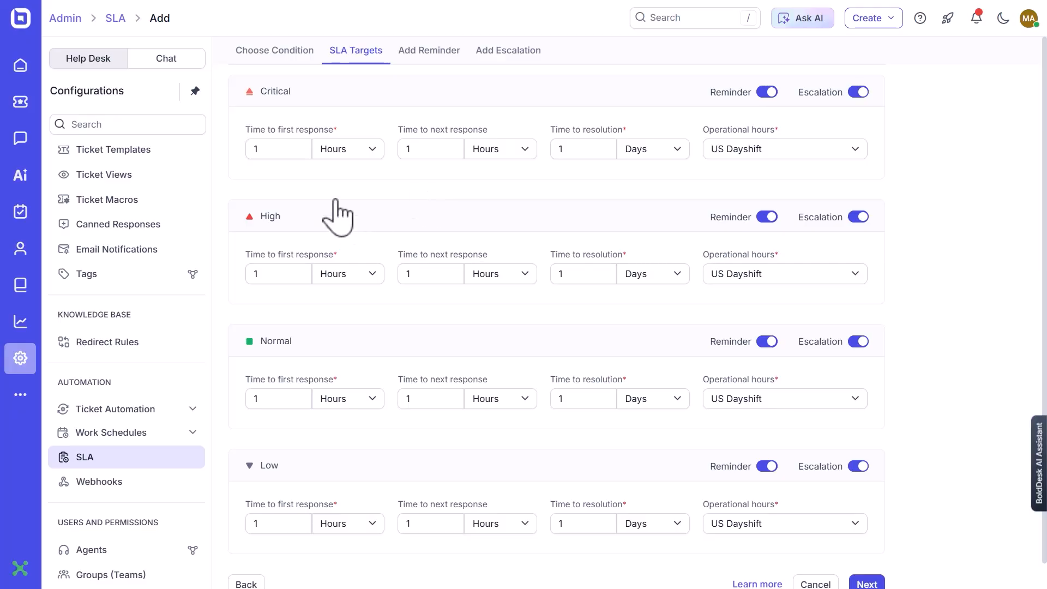
pyautogui.doubleClick(270, 92)
pyautogui.doubleClick(268, 216)
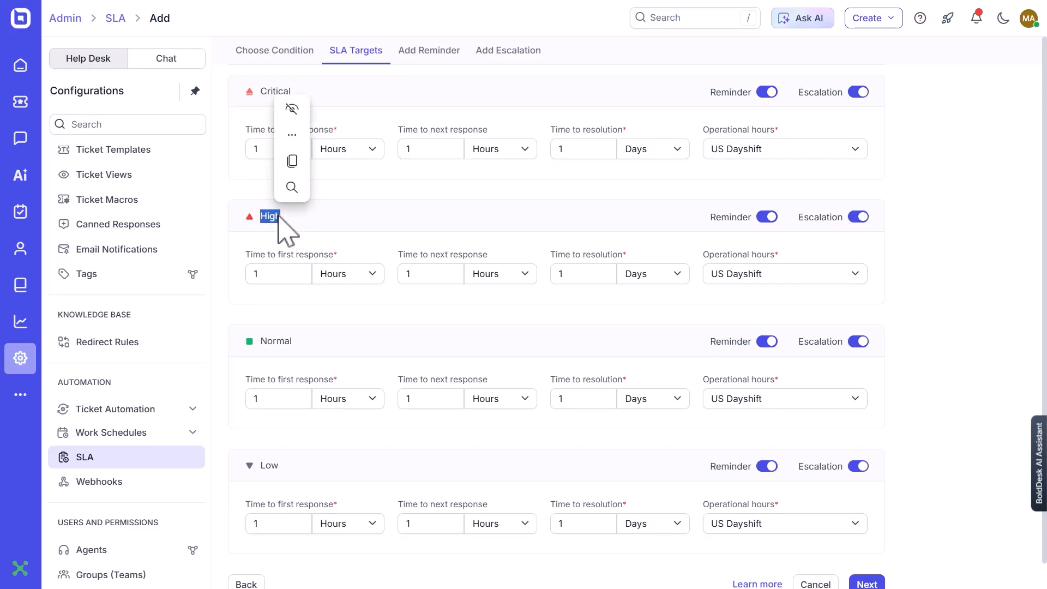
pyautogui.moveTo(311, 341); pyautogui.dragTo(284, 341)
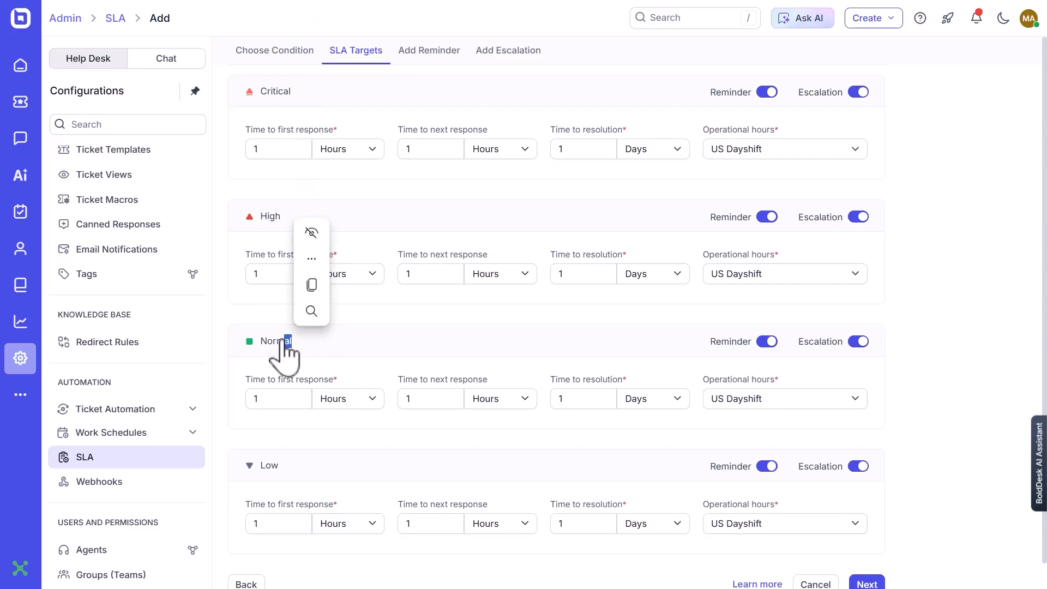
pyautogui.moveTo(297, 467); pyautogui.dragTo(266, 466)
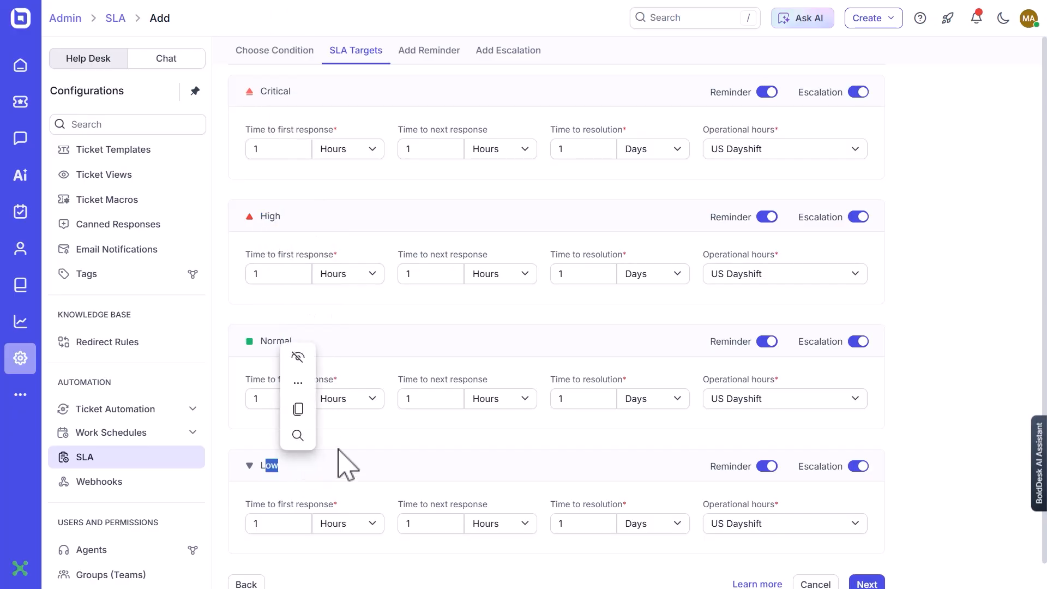
pyautogui.click(400, 428)
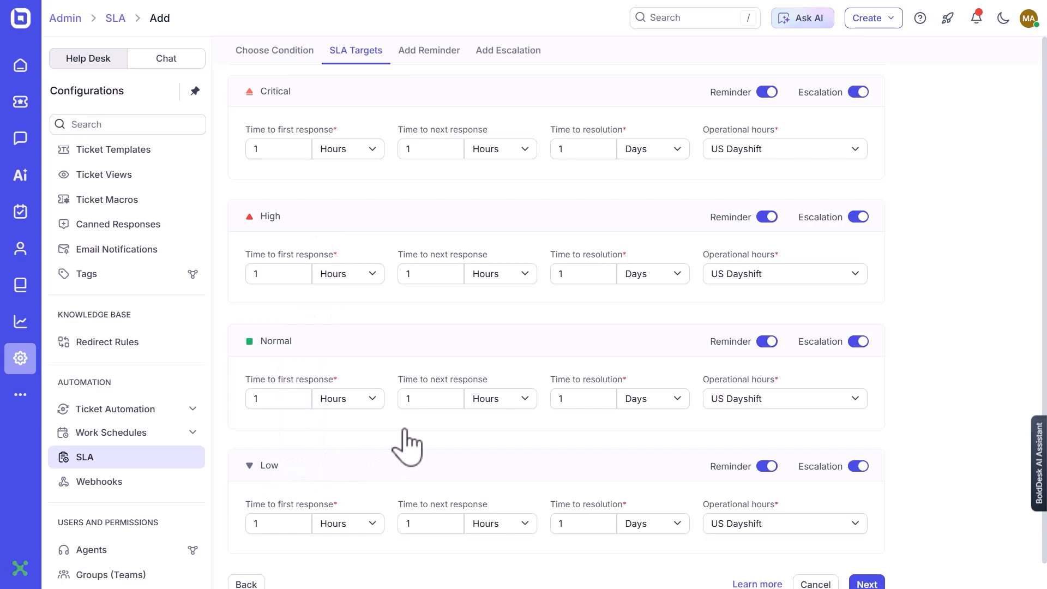
# Set the Critical priority targets to 15 minutes for first response, 30 minutes for next response and 4 hours for resolution.
pyautogui.doubleClick(290, 157)
pyautogui.click(344, 150)
pyautogui.click(354, 173)
pyautogui.doubleClick(449, 147)
pyautogui.write('3')
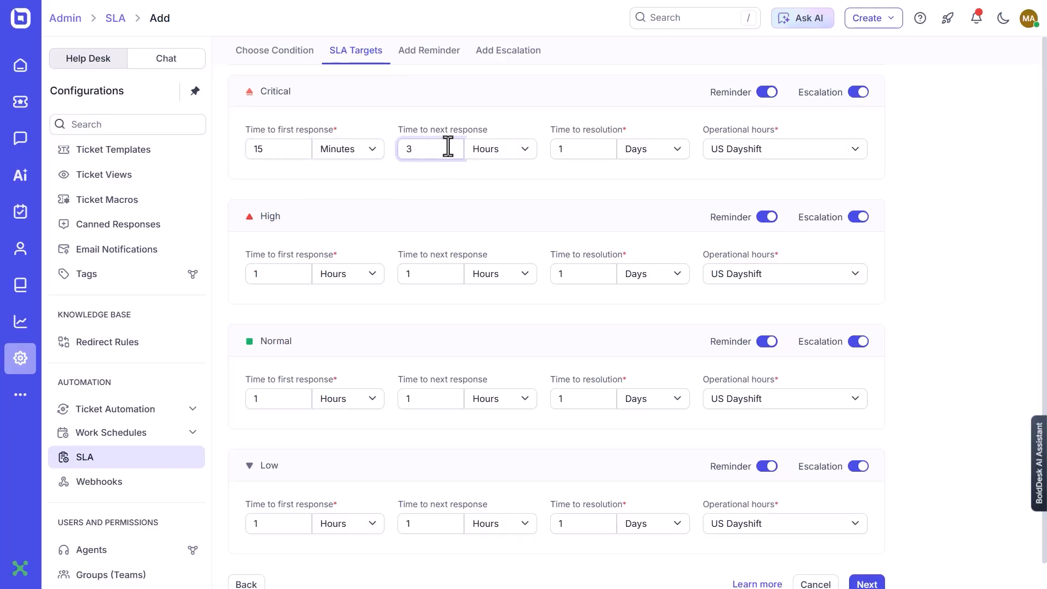
pyautogui.write('0')
pyautogui.click(496, 149)
pyautogui.click(492, 174)
pyautogui.doubleClick(572, 154)
pyautogui.write('4')
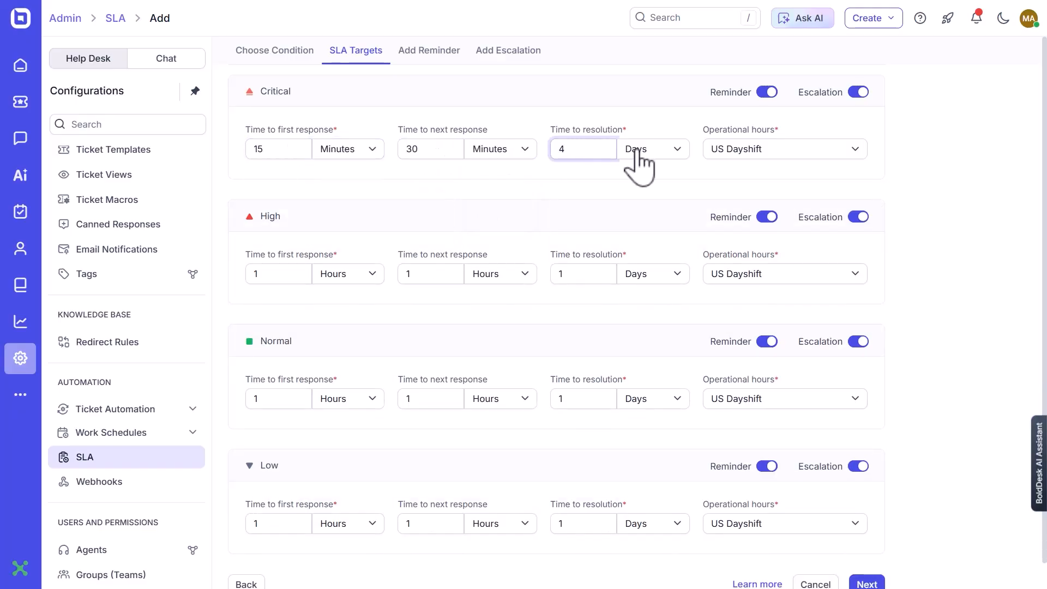
pyautogui.click(641, 163)
pyautogui.click(642, 194)
# Set the High priority targets to 1 hour for first response, 2 hours for next response and 6 hours for resolution.
pyautogui.click(298, 275)
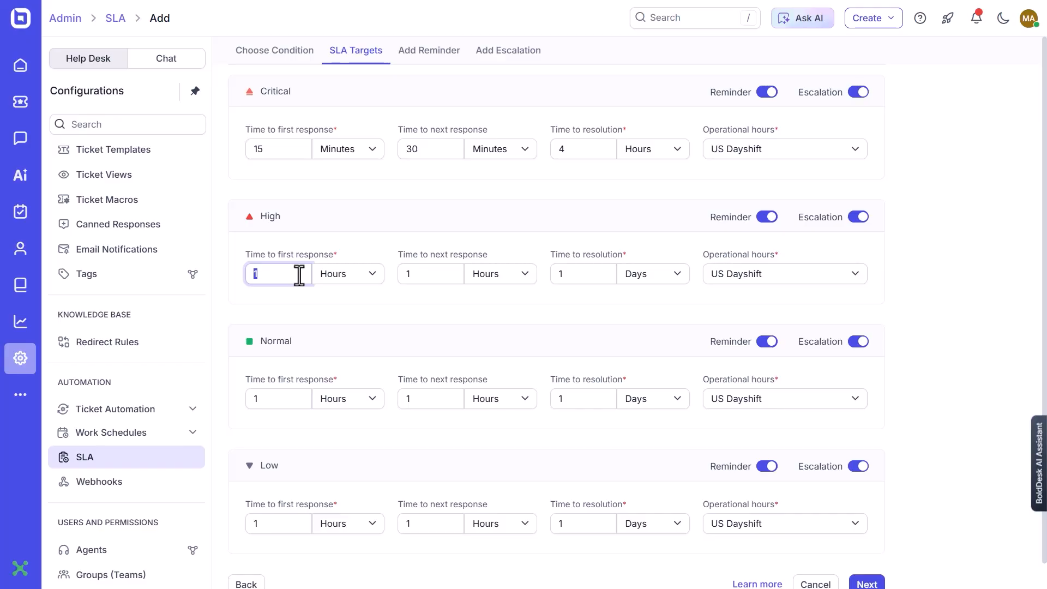
pyautogui.doubleClick(447, 274)
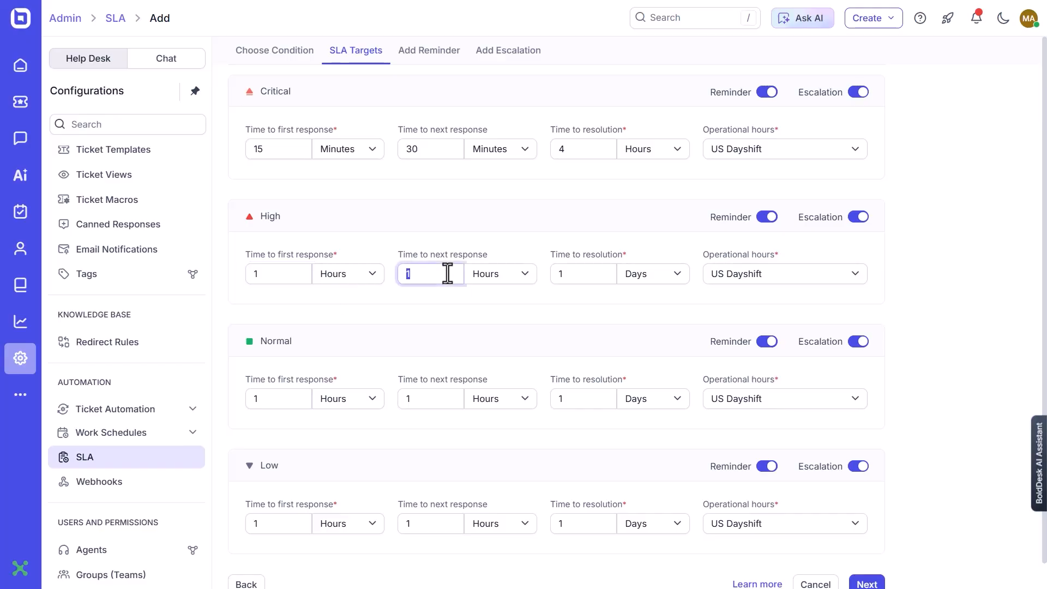
pyautogui.doubleClick(592, 272)
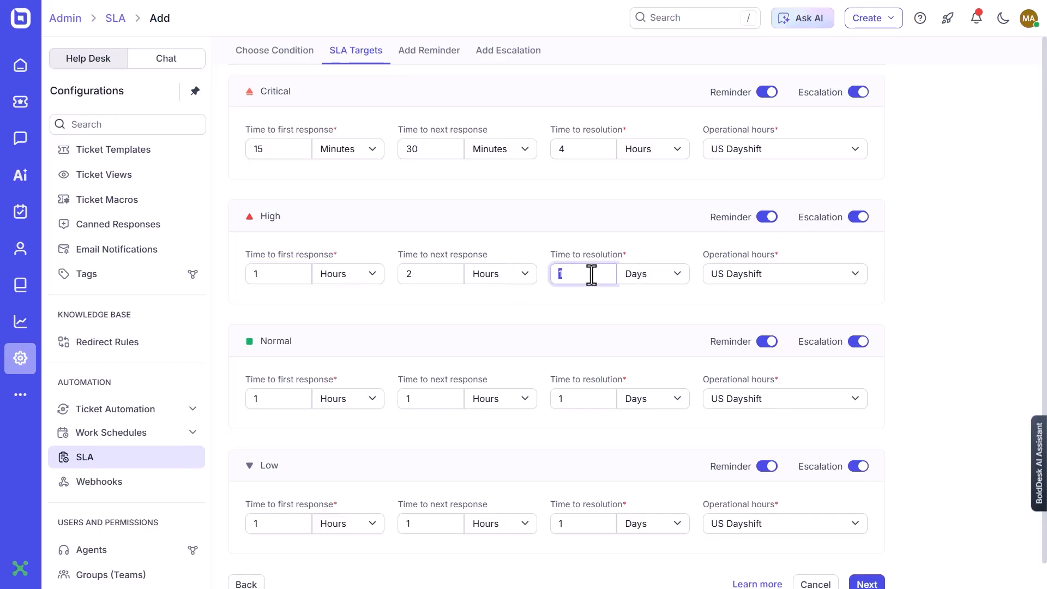
pyautogui.write('6')
pyautogui.click(660, 274)
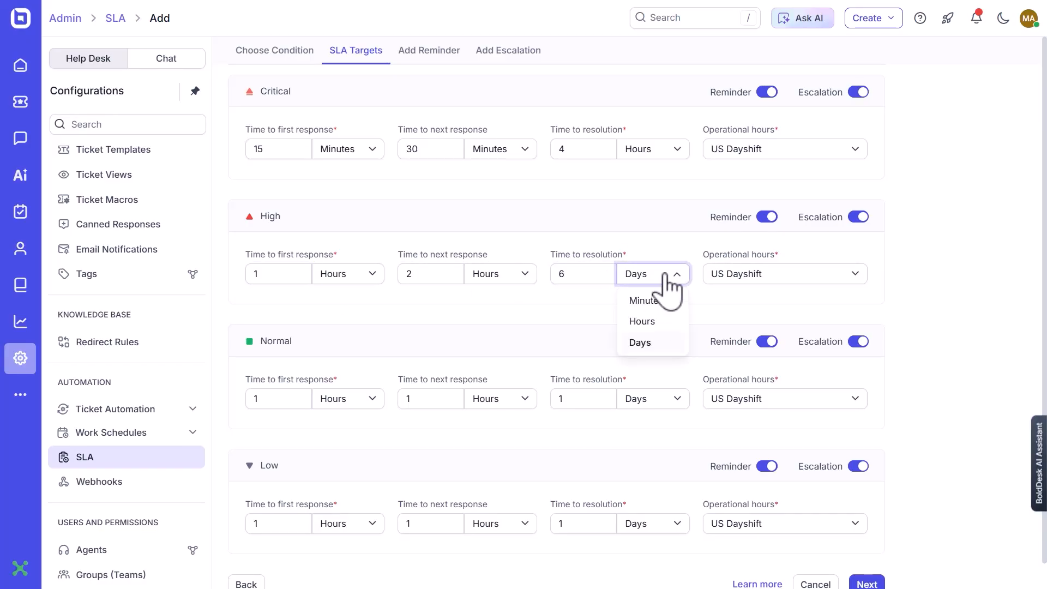
pyautogui.click(641, 322)
# Set the Normal priority targets to 3 hours for first response, 6 hours for next response and 1 day for resolution.
pyautogui.doubleClick(297, 408)
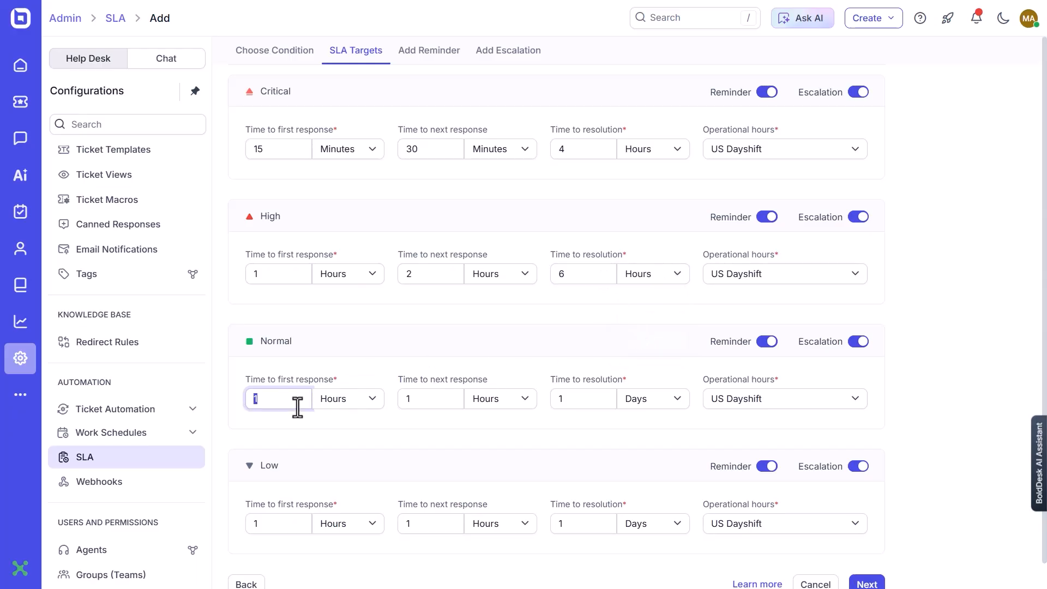
pyautogui.doubleClick(427, 390)
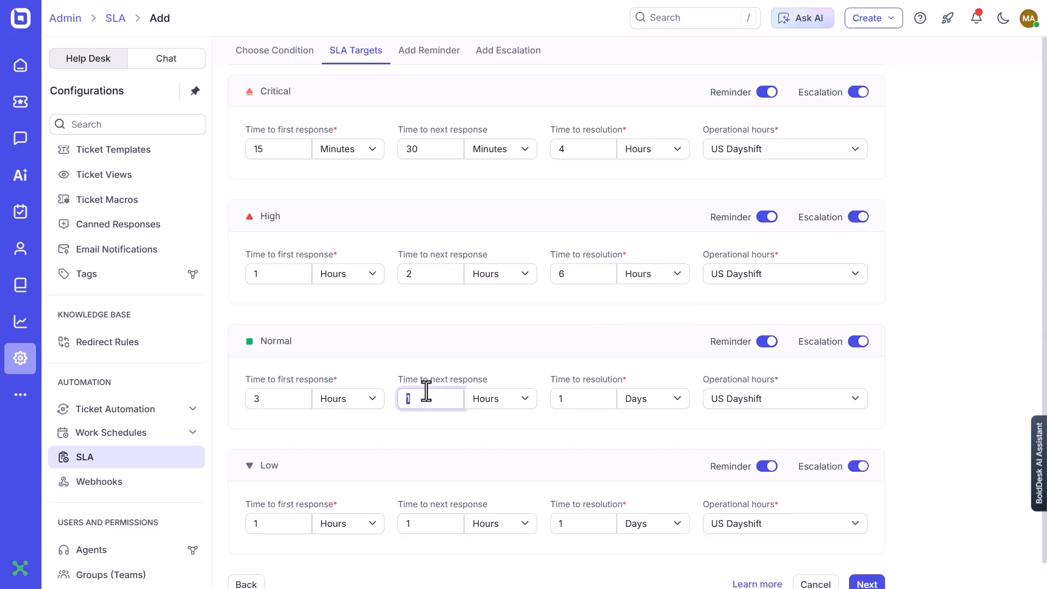
pyautogui.write('6')
pyautogui.doubleClick(585, 397)
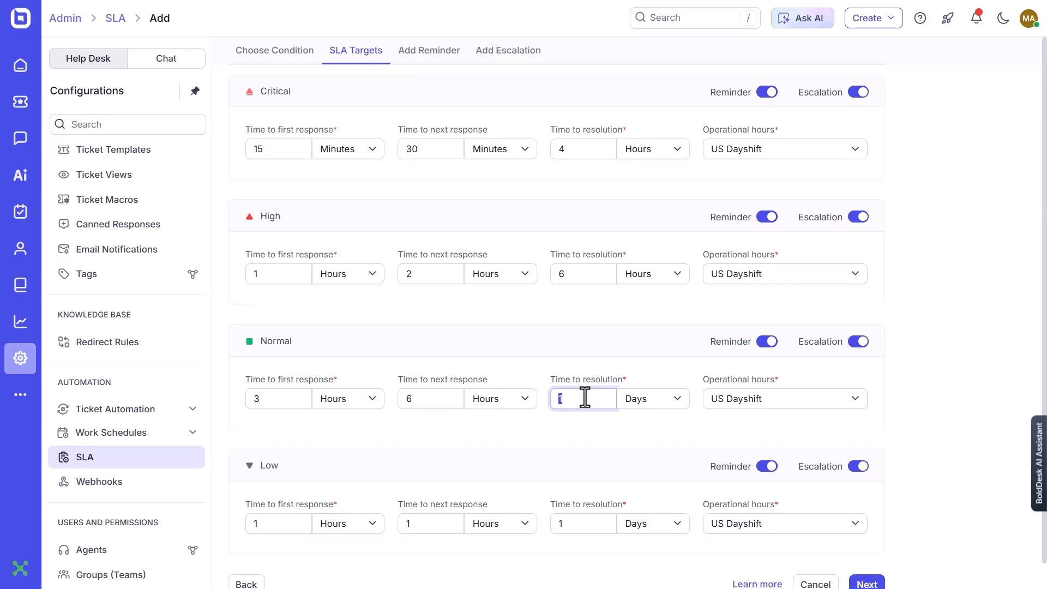
# Set the Low priority targets to 8 hours for first response, 1 day for next response and 3 days for resolution, then continue to reminders.
pyautogui.scroll(-1, 458, 469)
pyautogui.click(269, 501)
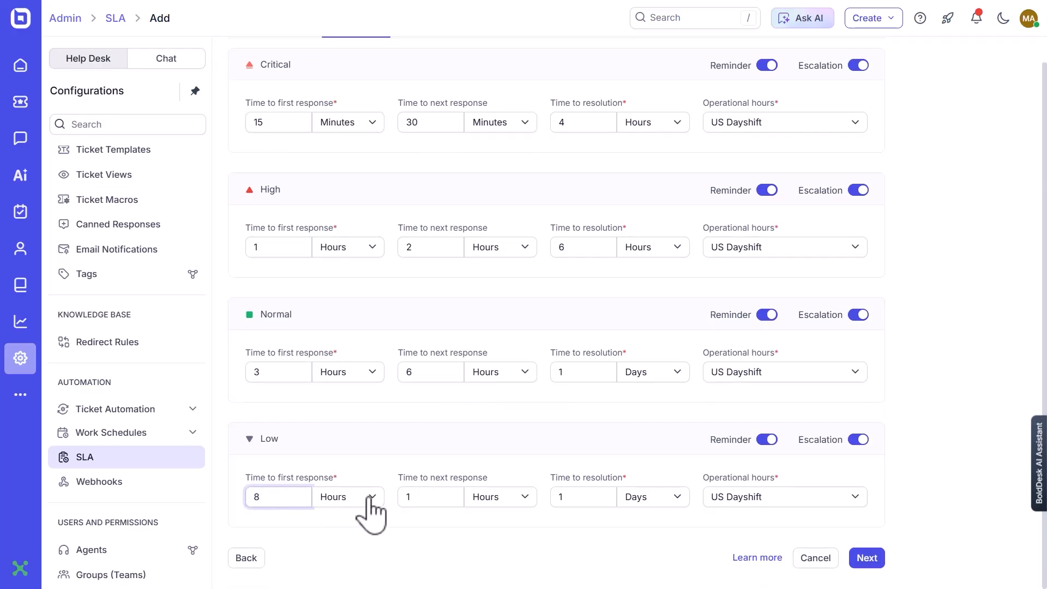
pyautogui.doubleClick(410, 496)
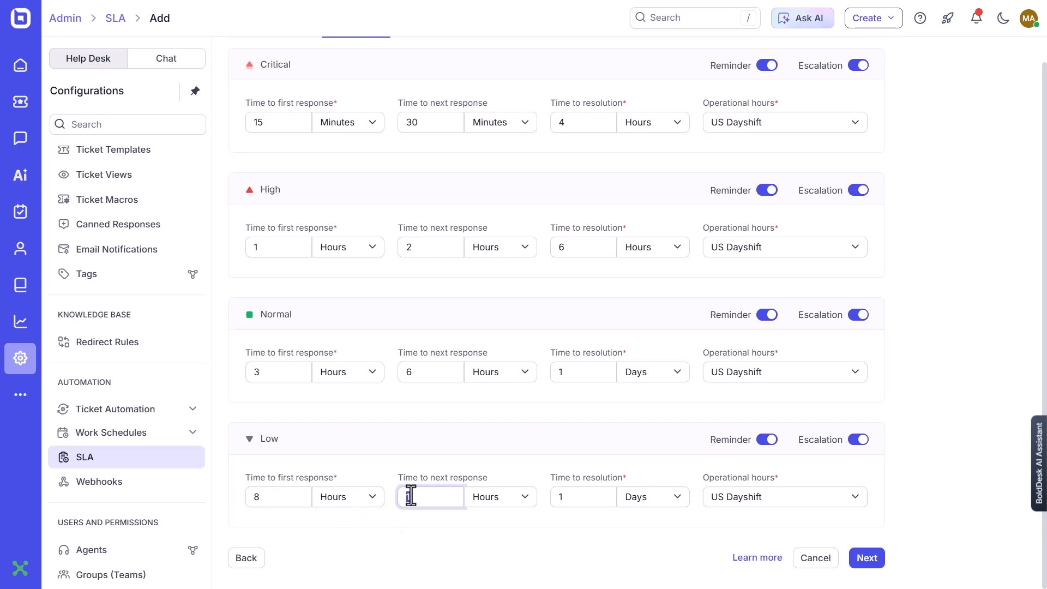
pyautogui.click(416, 496)
pyautogui.click(497, 499)
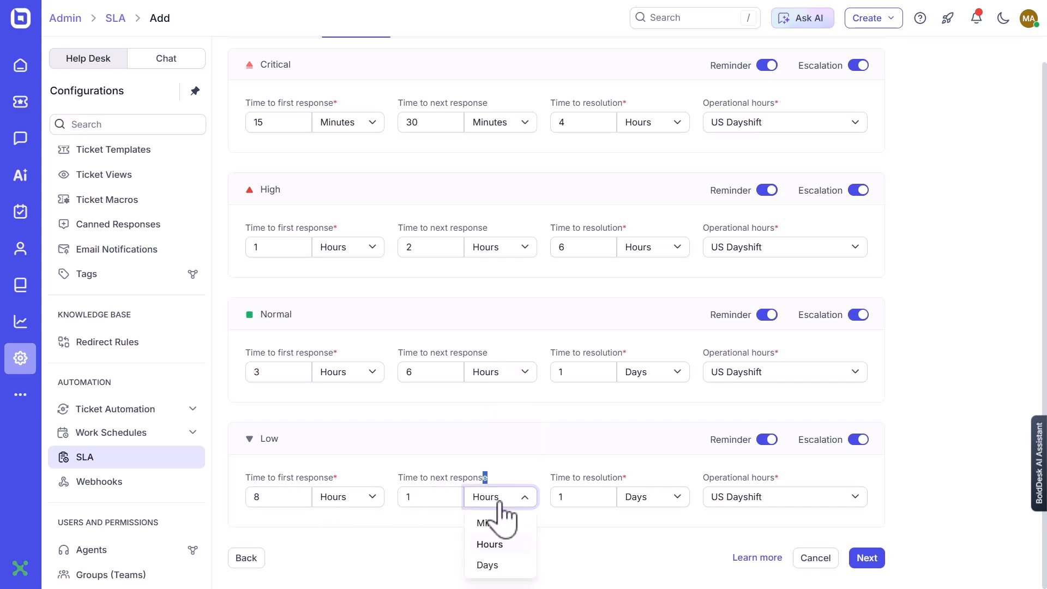
pyautogui.click(496, 565)
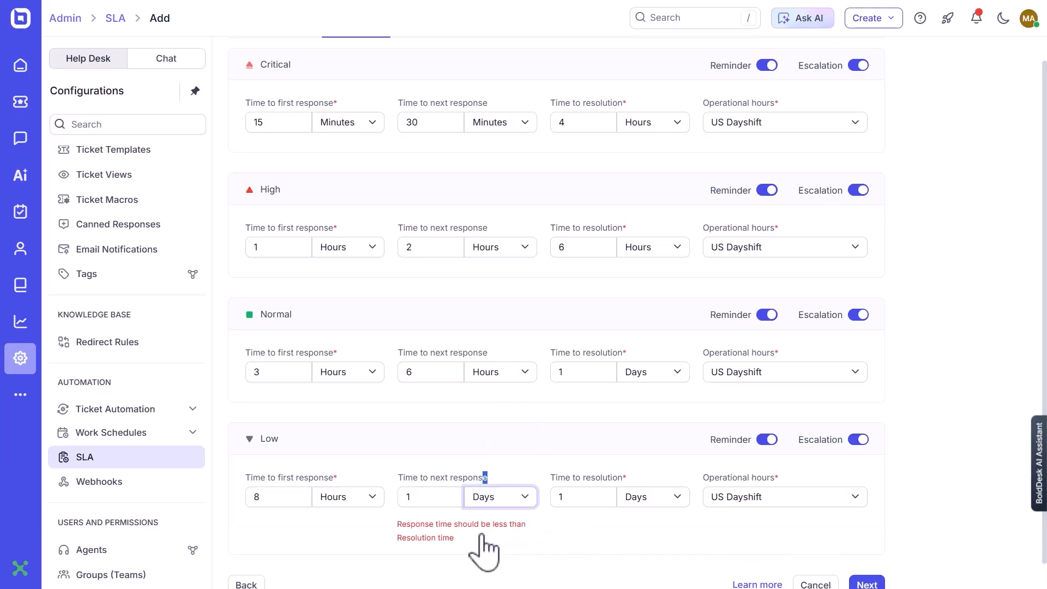
pyautogui.click(567, 500)
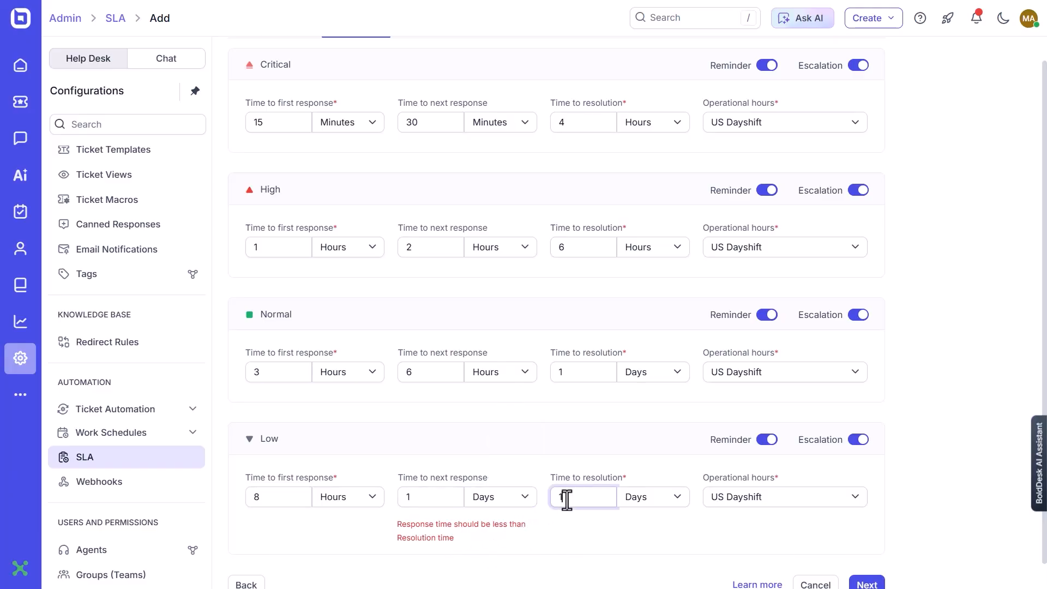
pyautogui.write('5')
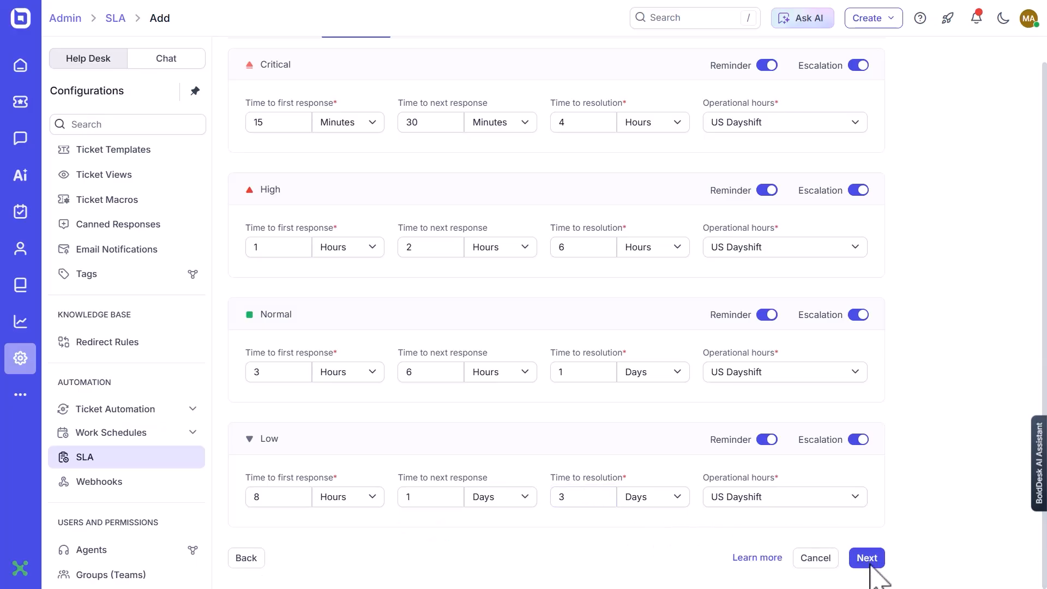
pyautogui.click(867, 582)
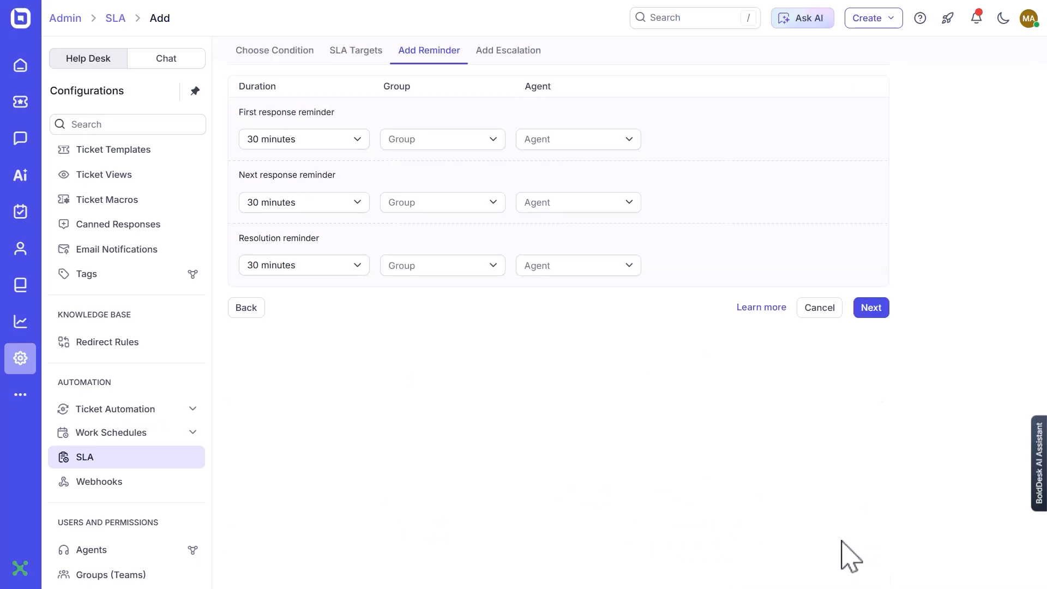
# Set the first response reminder to 5 minutes, addressed to the Assigned Group and one individual agent.
pyautogui.click(350, 149)
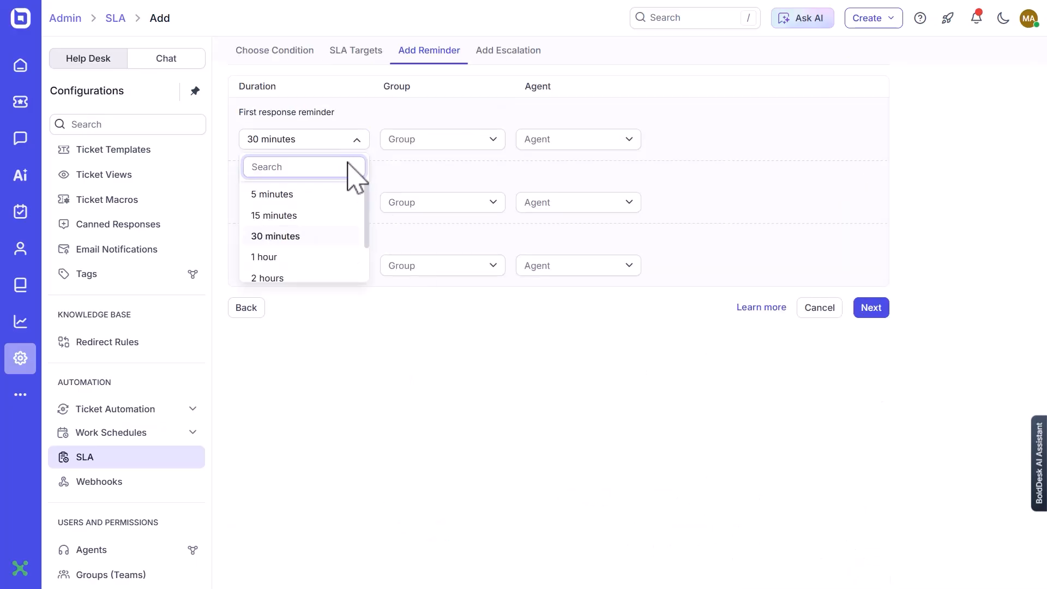
pyautogui.click(349, 194)
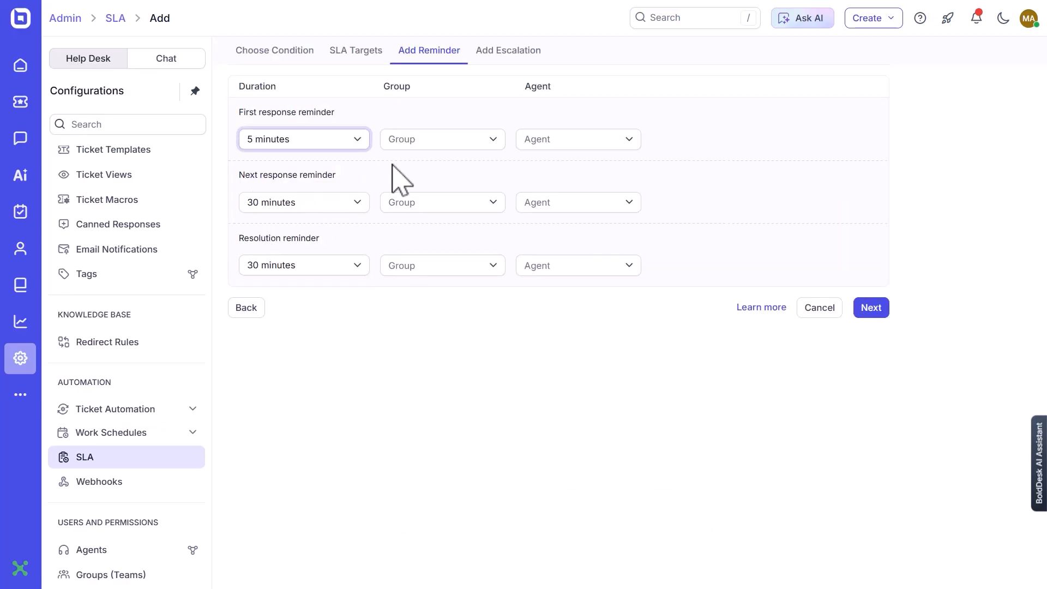
pyautogui.click(545, 140)
pyautogui.scroll(-2, 571, 258)
pyautogui.click(545, 207)
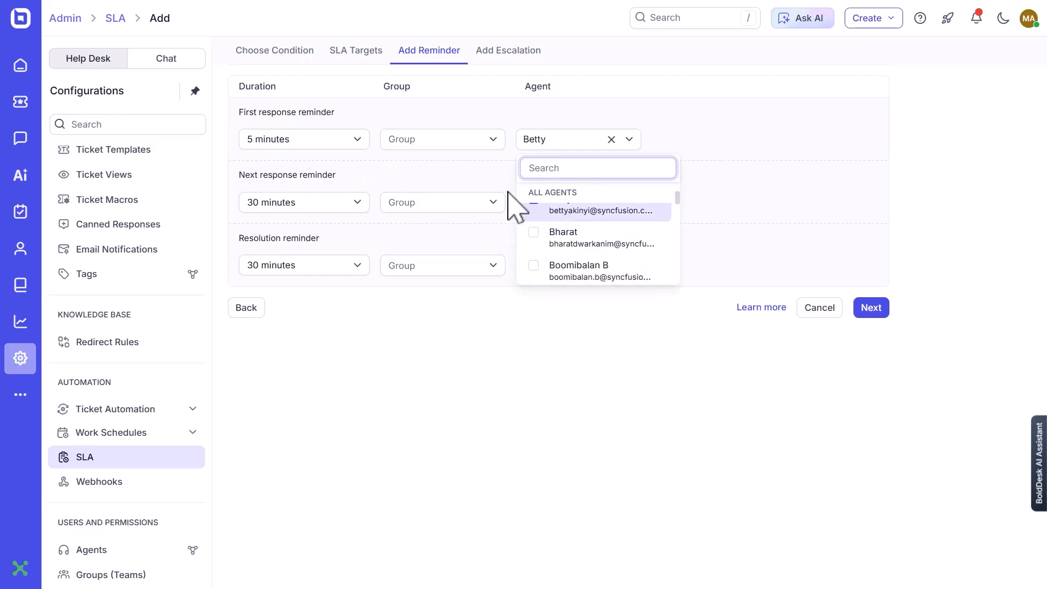
pyautogui.click(444, 182)
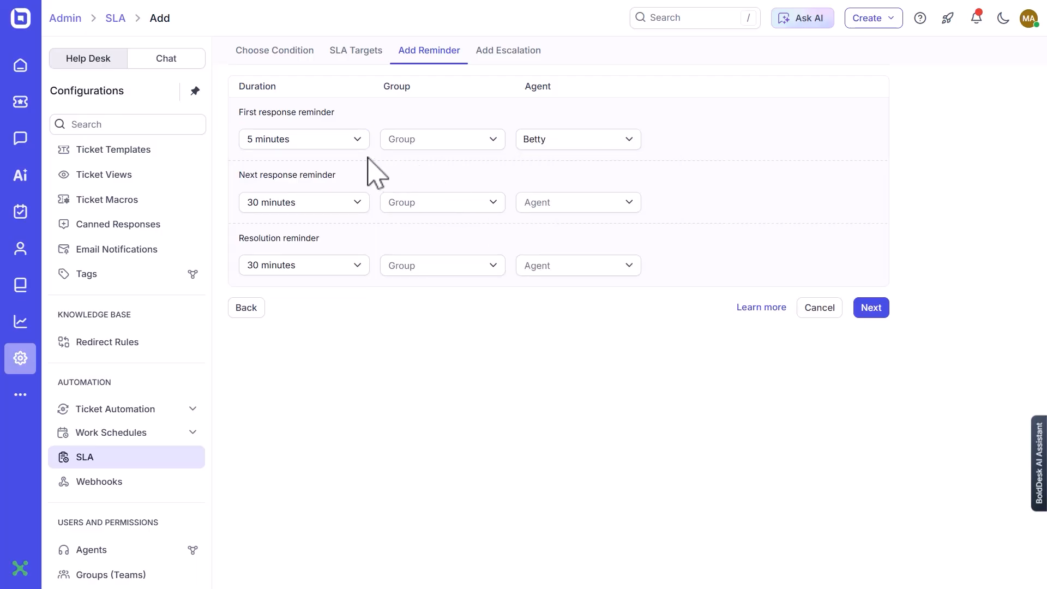
pyautogui.click(332, 146)
pyautogui.click(316, 195)
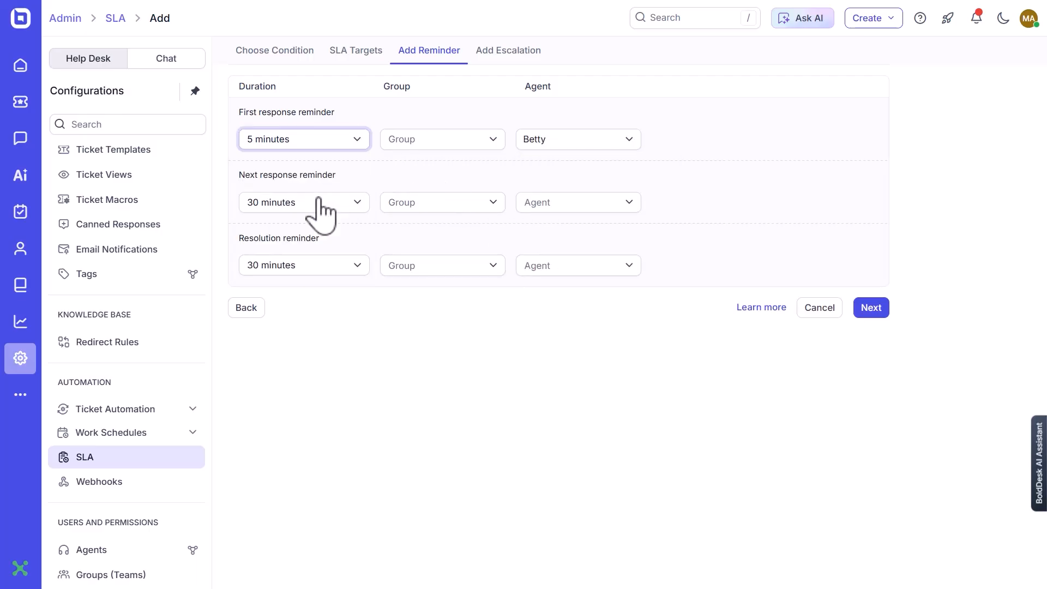
pyautogui.click(418, 143)
pyautogui.click(444, 214)
pyautogui.click(567, 169)
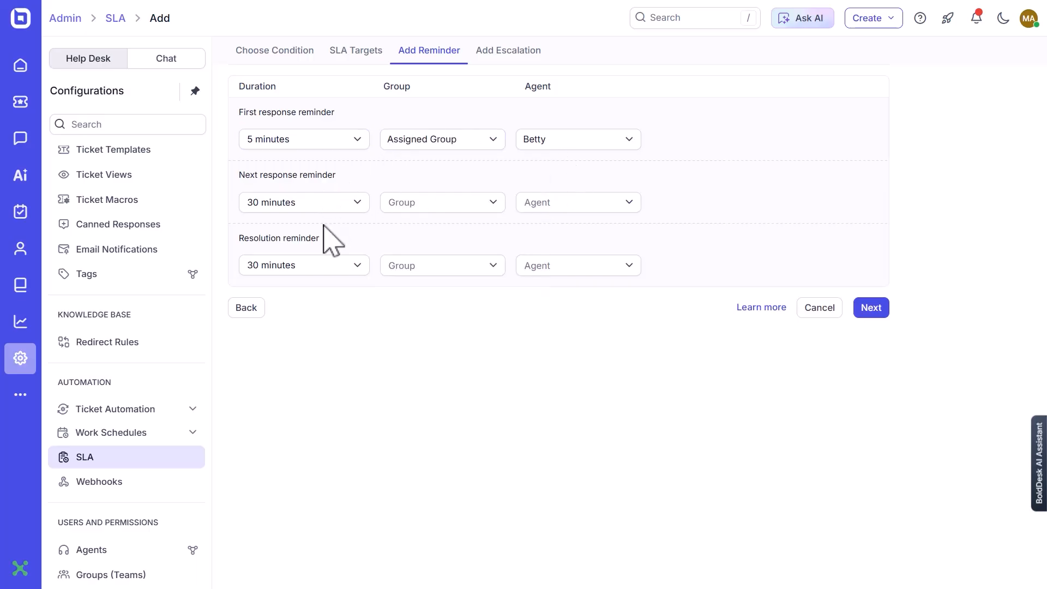
# Set the next response reminder to 15 minutes and choose one individual agent to receive it.
pyautogui.click(321, 206)
pyautogui.click(278, 277)
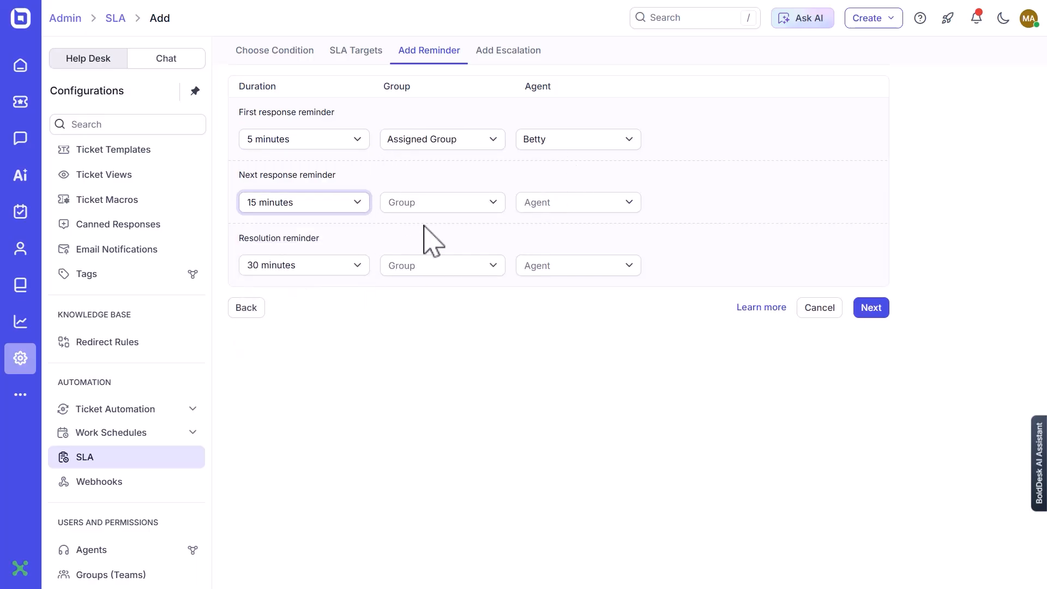
pyautogui.click(570, 207)
pyautogui.scroll(-2, 600, 300)
pyautogui.click(586, 330)
# Set the resolution reminder to 1 hour with one agent as recipient, and continue to the escalation settings.
pyautogui.click(308, 267)
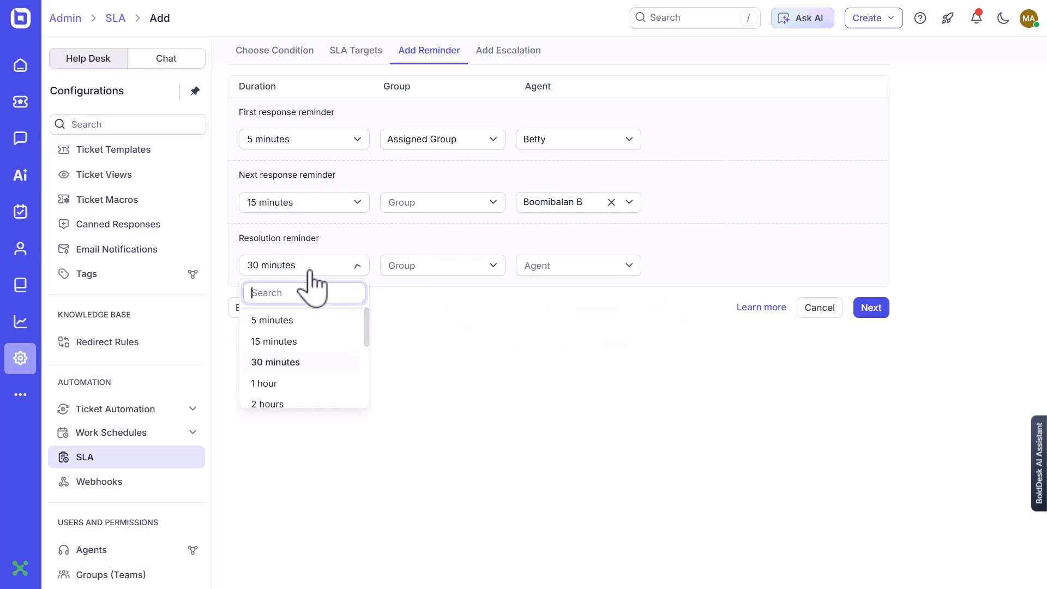
pyautogui.click(294, 383)
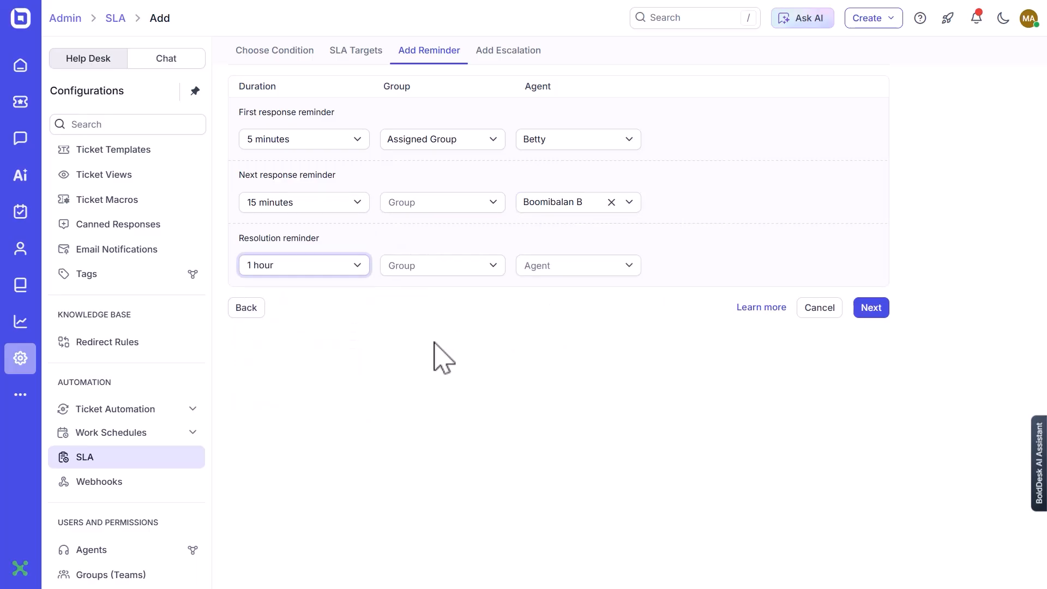
pyautogui.click(531, 273)
pyautogui.scroll(-3, 582, 381)
pyautogui.click(583, 401)
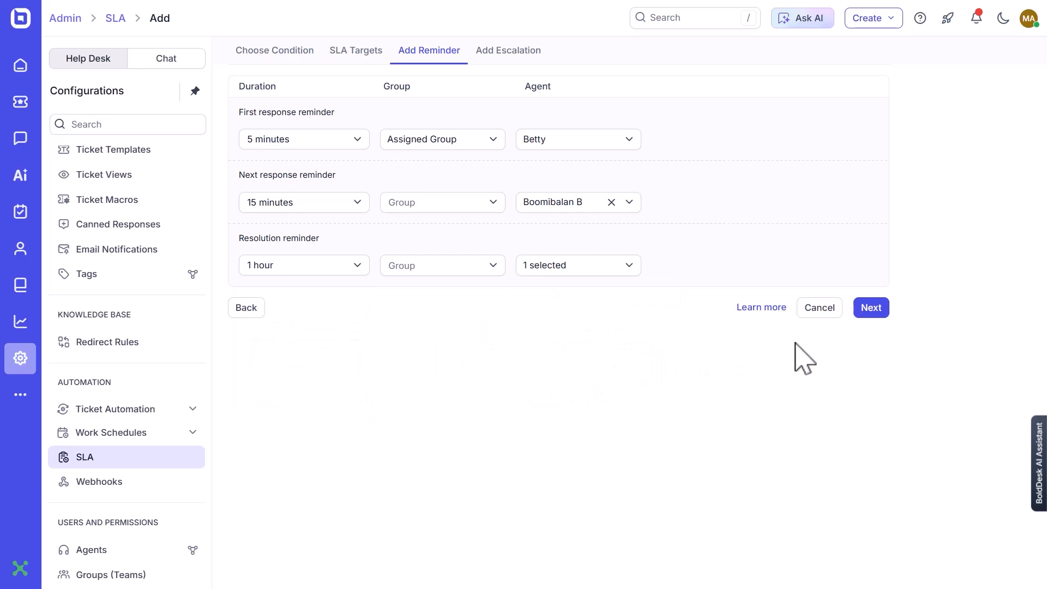
pyautogui.click(871, 309)
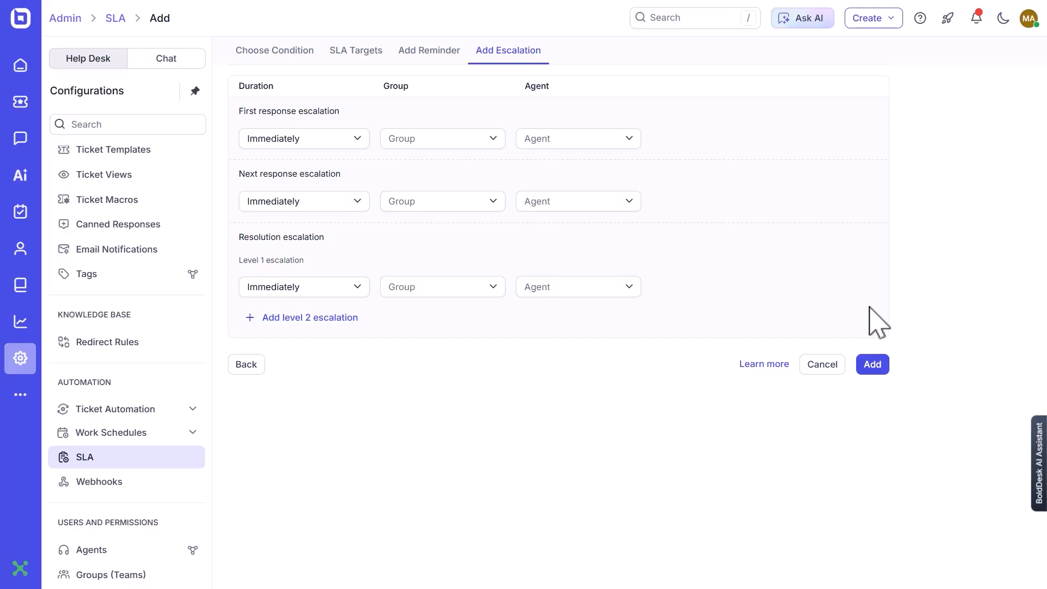
# Set the first response escalation to Immediately, addressed to the Assigned Group and one individual agent.
pyautogui.click(295, 140)
pyautogui.click(299, 189)
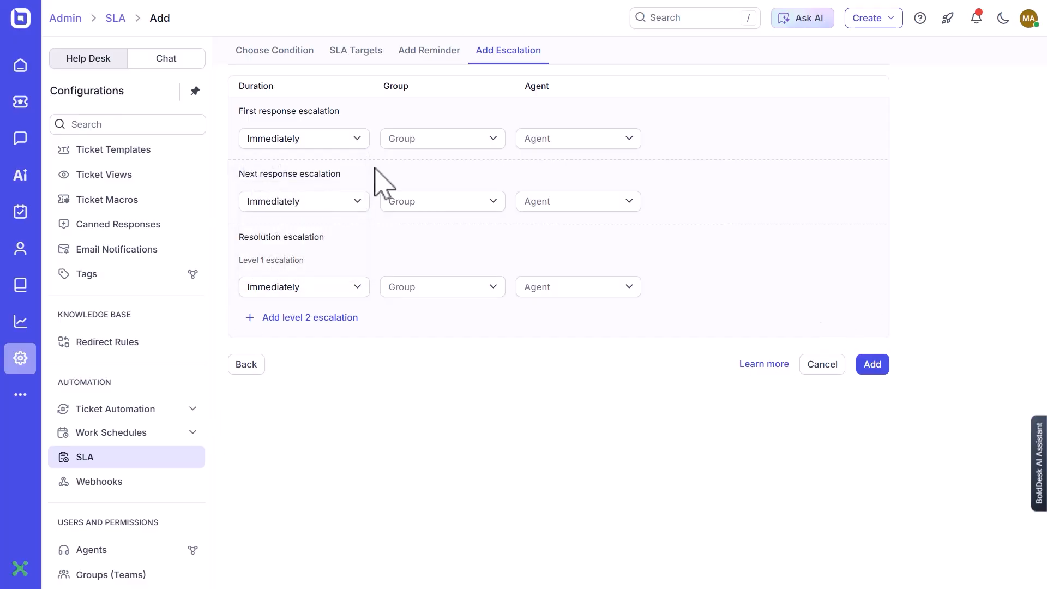
pyautogui.click(461, 140)
pyautogui.click(460, 215)
pyautogui.click(550, 140)
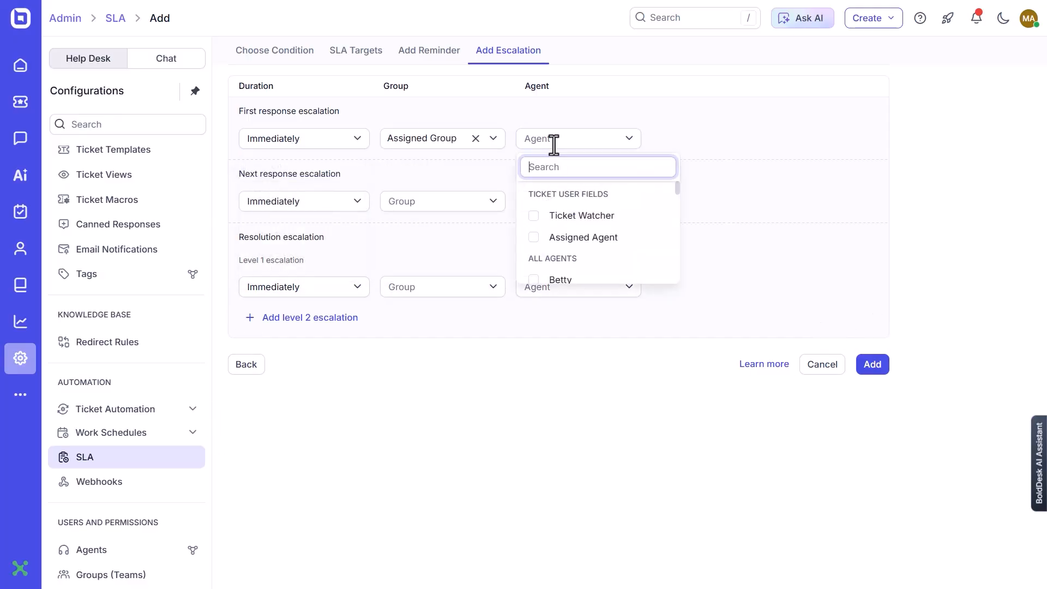
pyautogui.scroll(-2, 589, 229)
pyautogui.click(594, 221)
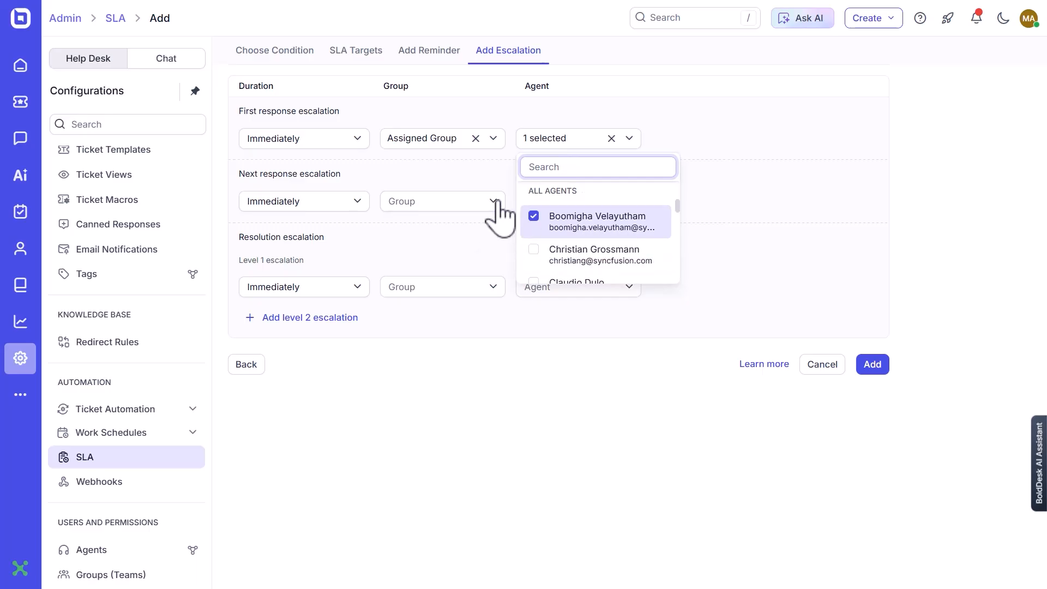
pyautogui.click(450, 170)
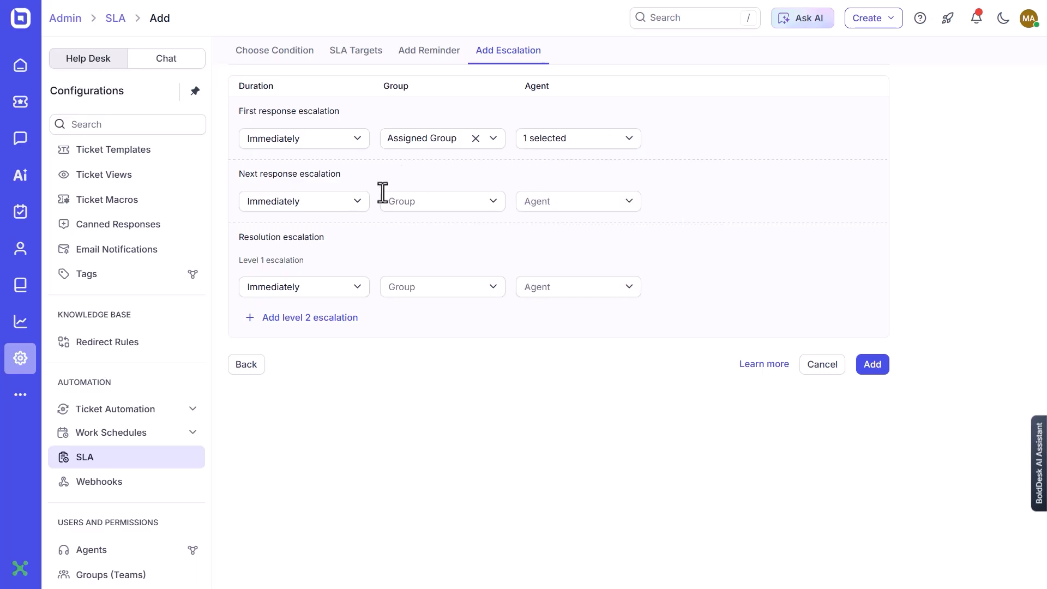
# Set the next response escalation to After 1 hour and choose one individual agent to receive it.
pyautogui.click(355, 204)
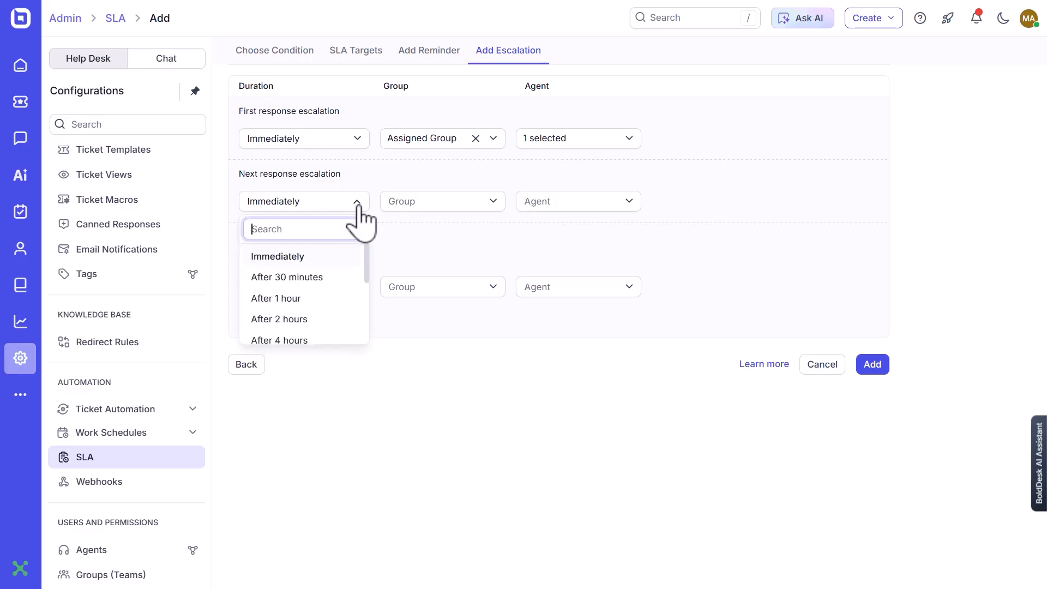
pyautogui.click(320, 298)
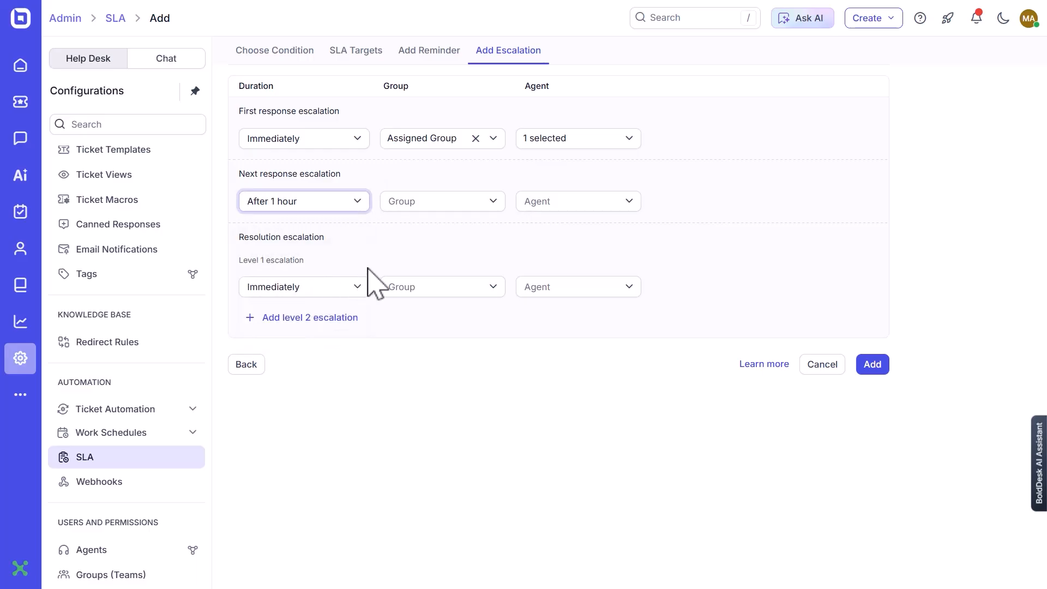
pyautogui.click(572, 203)
pyautogui.scroll(-5, 577, 283)
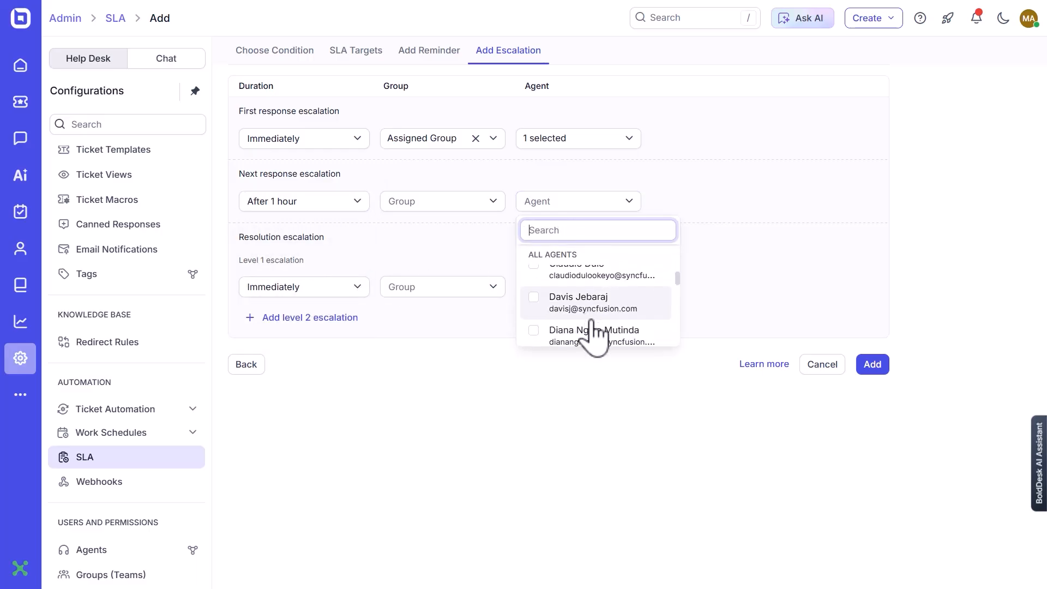
pyautogui.click(546, 337)
pyautogui.click(339, 243)
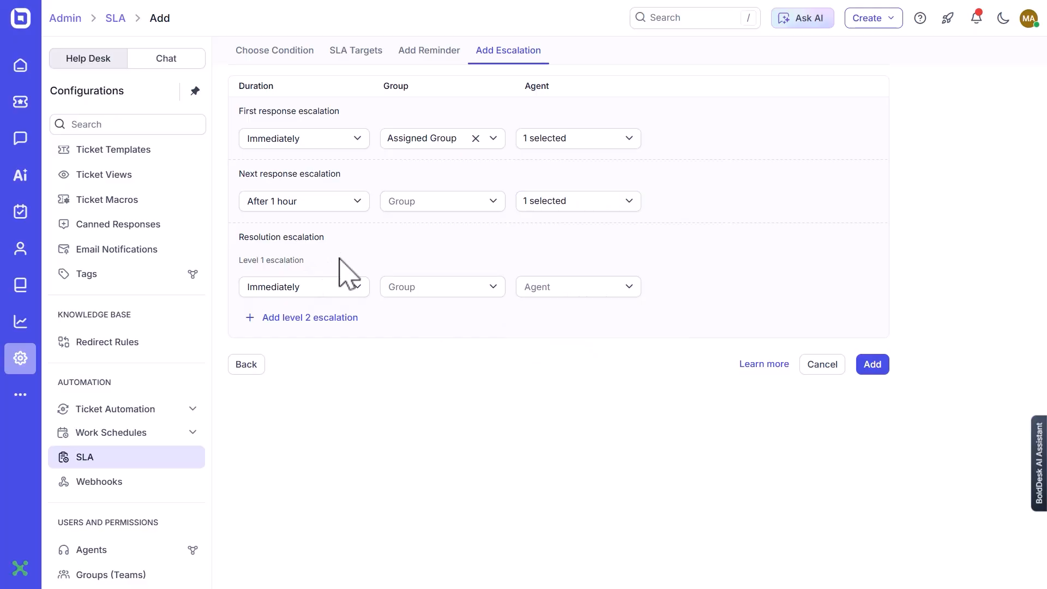
# Set the level 1 resolution escalation to After 2 hours with one agent as recipient, and add the SLA.
pyautogui.click(339, 286)
pyautogui.click(342, 374)
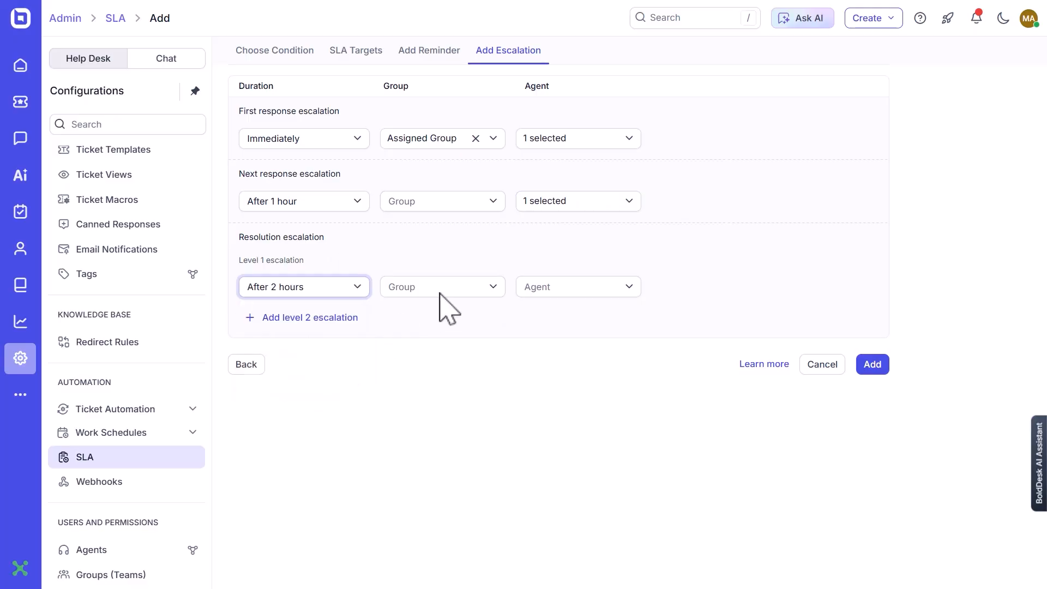
pyautogui.click(595, 288)
pyautogui.scroll(-5, 605, 376)
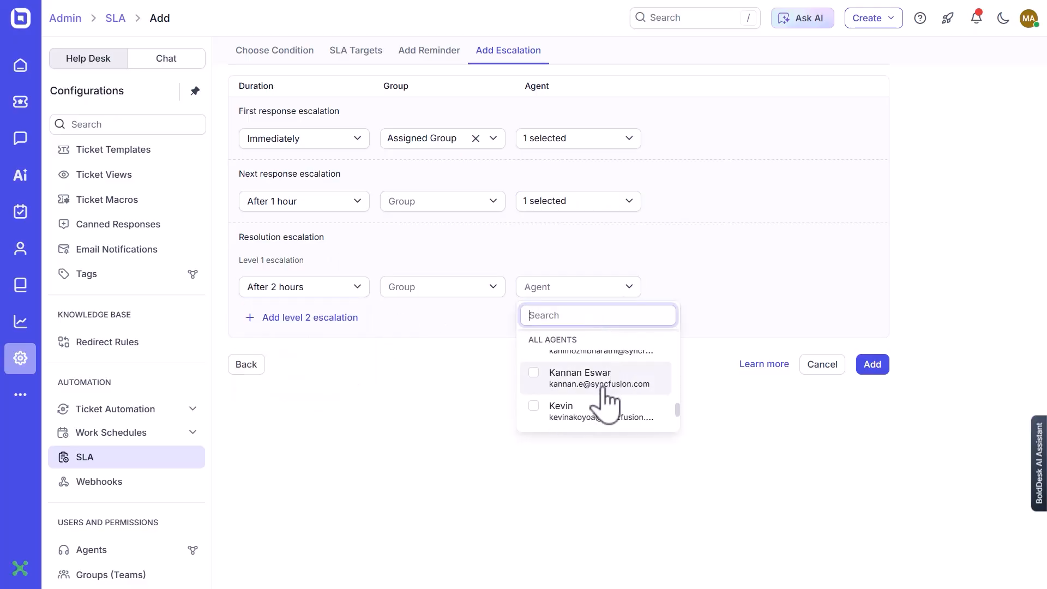
pyautogui.scroll(2, 602, 388)
pyautogui.click(602, 390)
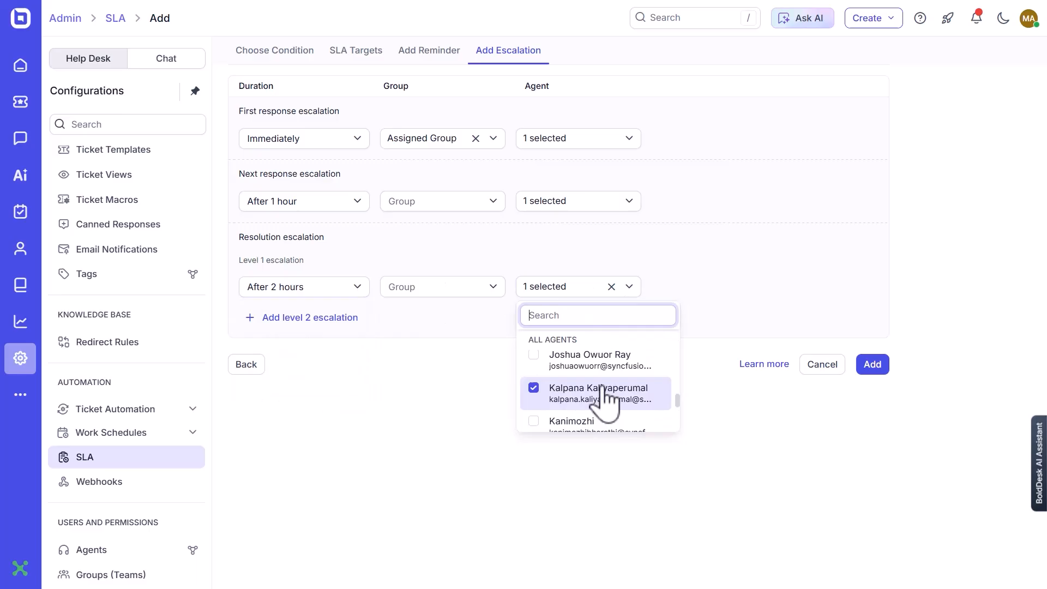
pyautogui.click(464, 381)
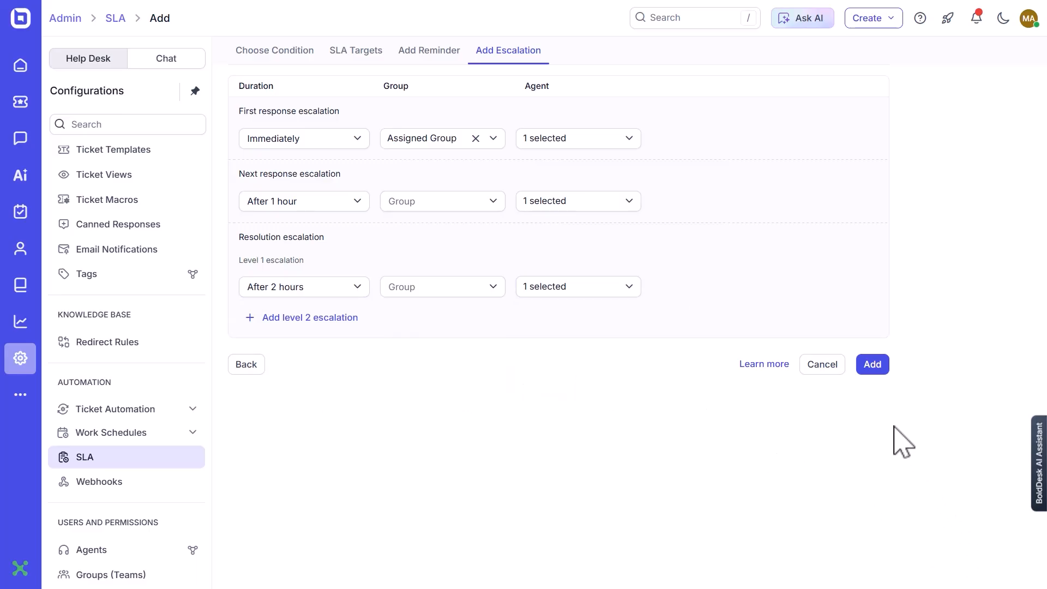
pyautogui.click(871, 368)
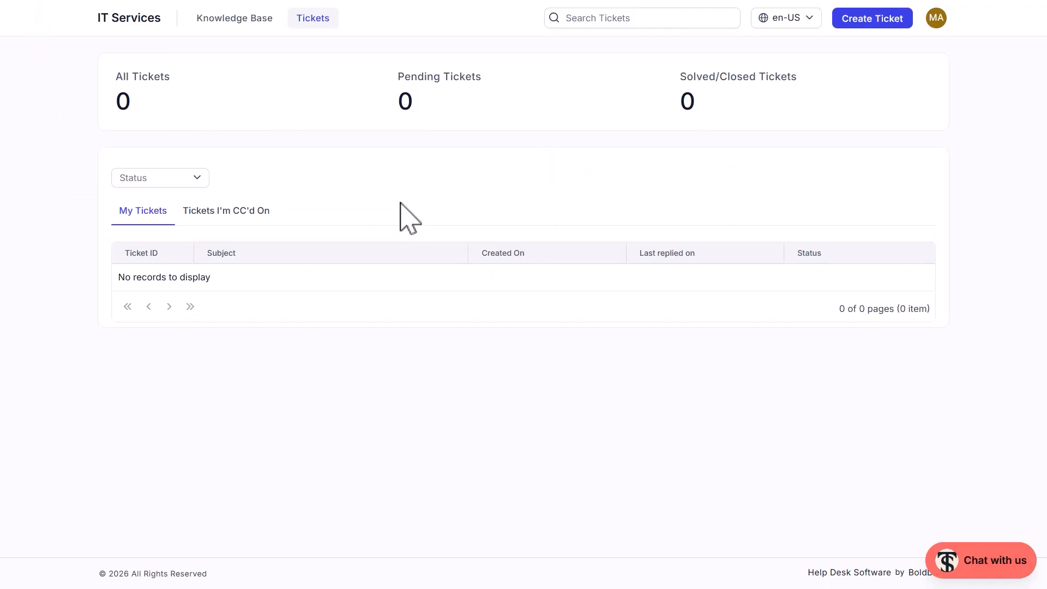
# In the IT Services customer portal, start a Product Issue ticket, entering its subject and pasting the incorrect billing amount message as the description.
pyautogui.click(853, 20)
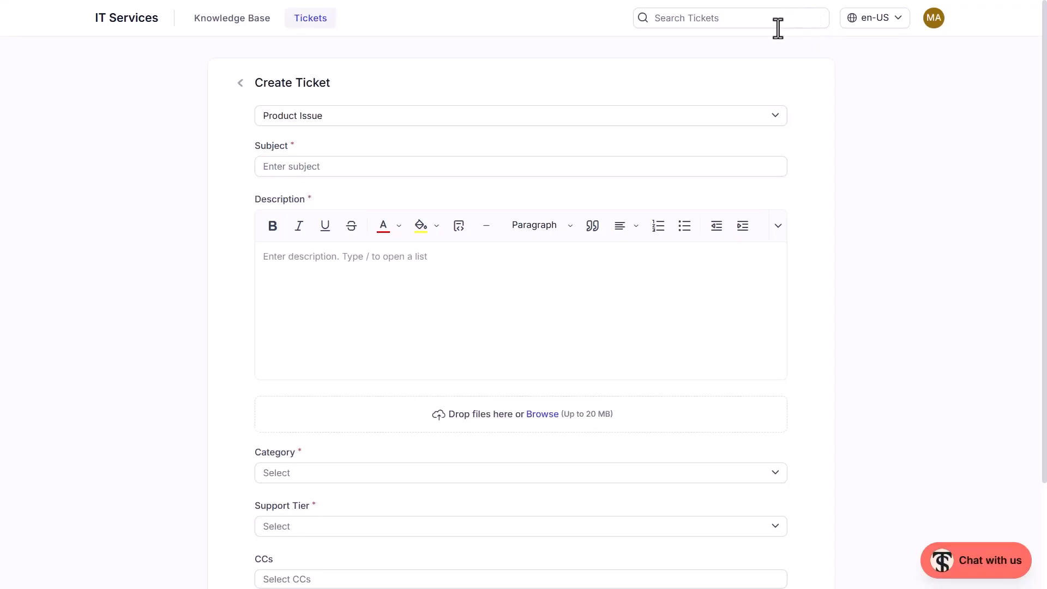
pyautogui.click(393, 169)
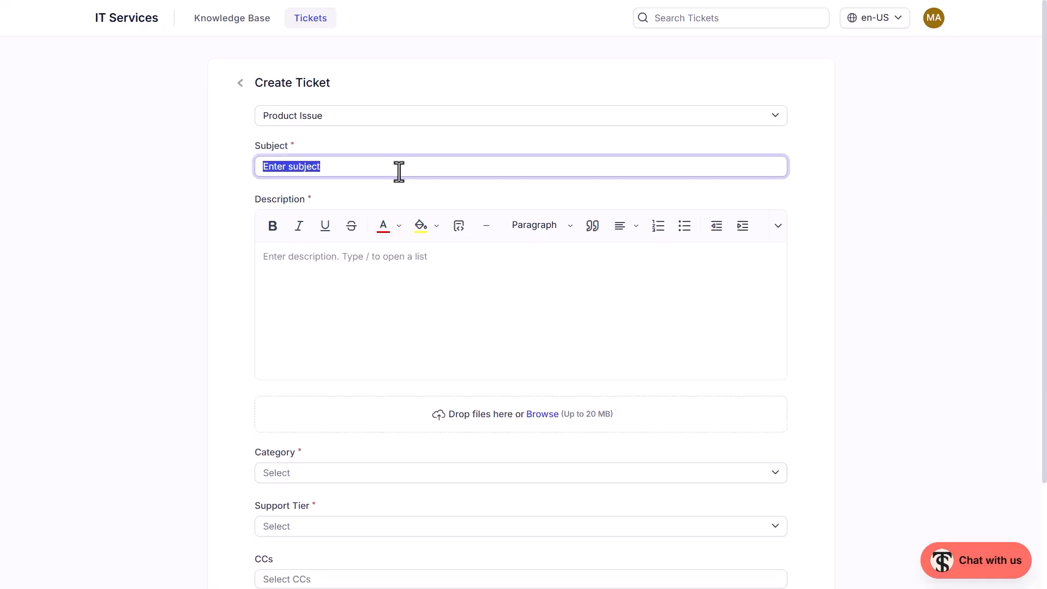
pyautogui.write('I')
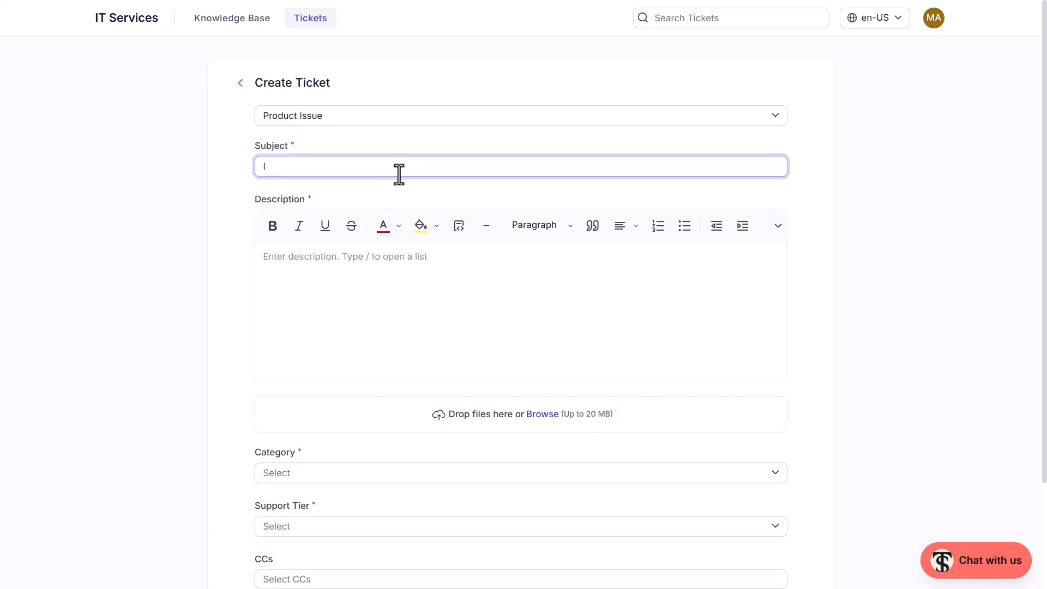
pyautogui.write('ncorre')
pyautogui.write('t')
pyautogui.click(349, 256)
pyautogui.hotkey('ctrl', 'v')
pyautogui.scroll(-3, 345, 332)
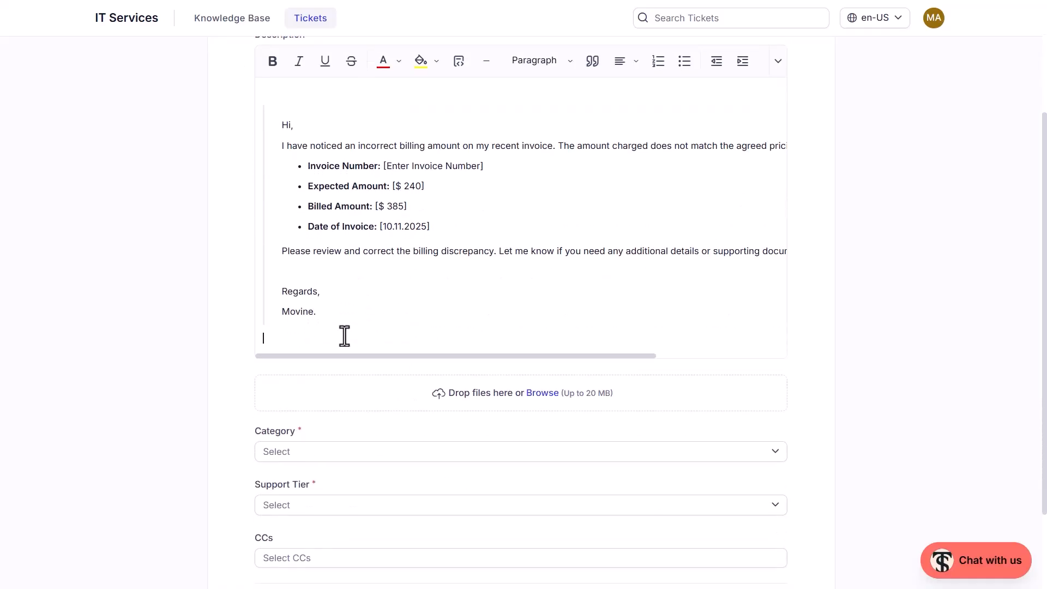
# Set the ticket's category to Billing Inquiry and its support tier to Premium, and create the ticket.
pyautogui.scroll(-2, 344, 336)
pyautogui.click(345, 345)
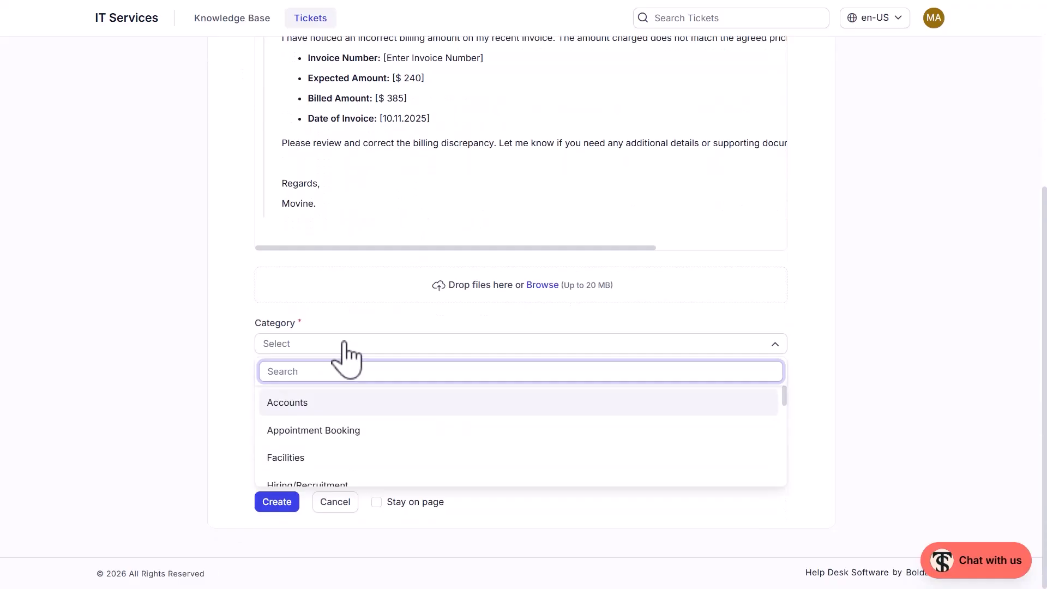
pyautogui.write('bill')
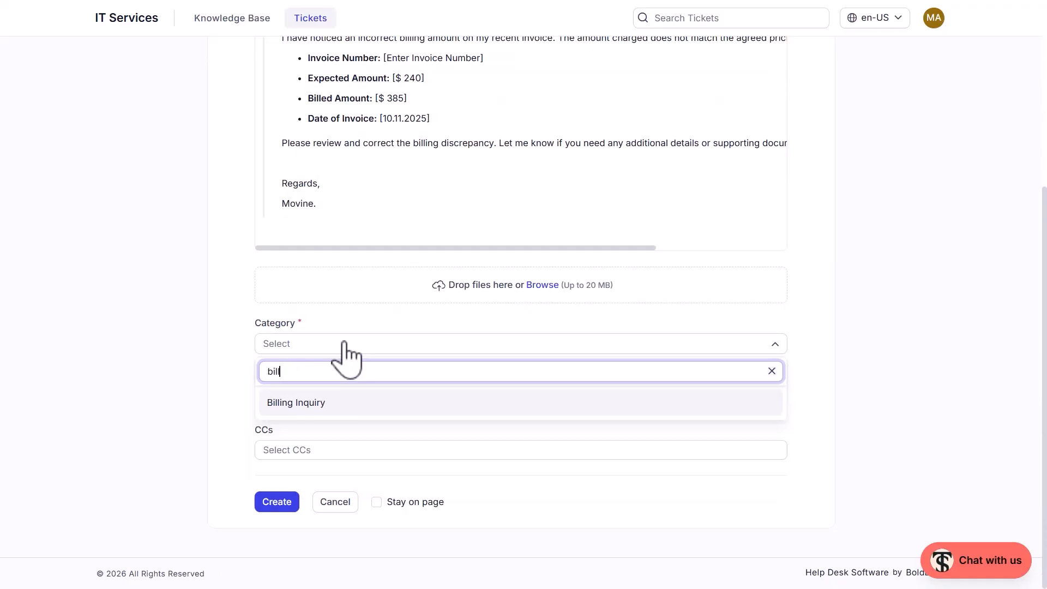
pyautogui.click(345, 404)
pyautogui.click(355, 399)
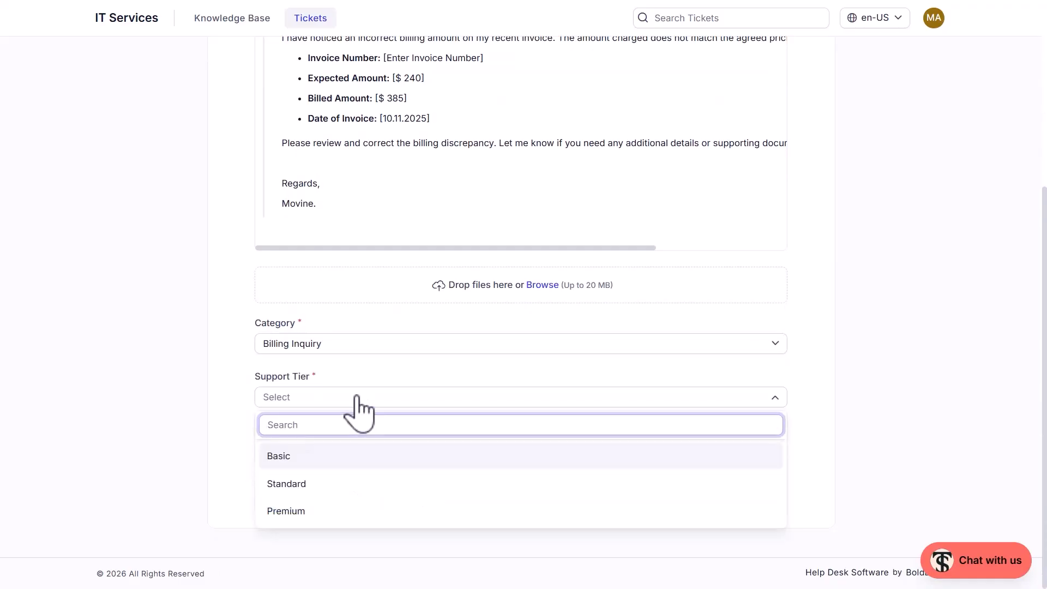
pyautogui.click(353, 515)
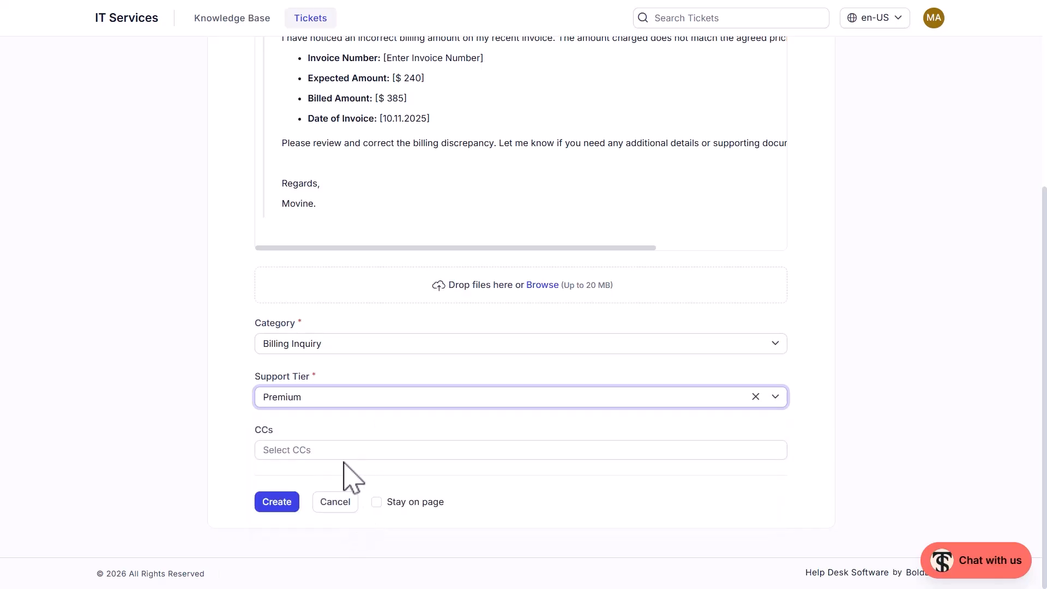
pyautogui.click(277, 503)
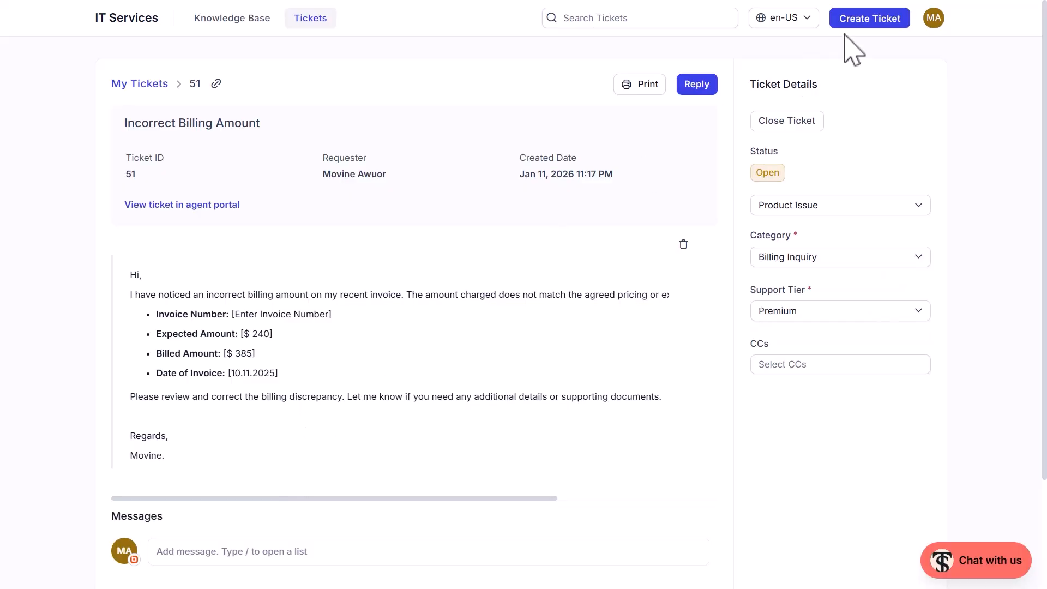
# Switch to the agent portal and open the Incorrect Billing Amount ticket.
pyautogui.click(932, 18)
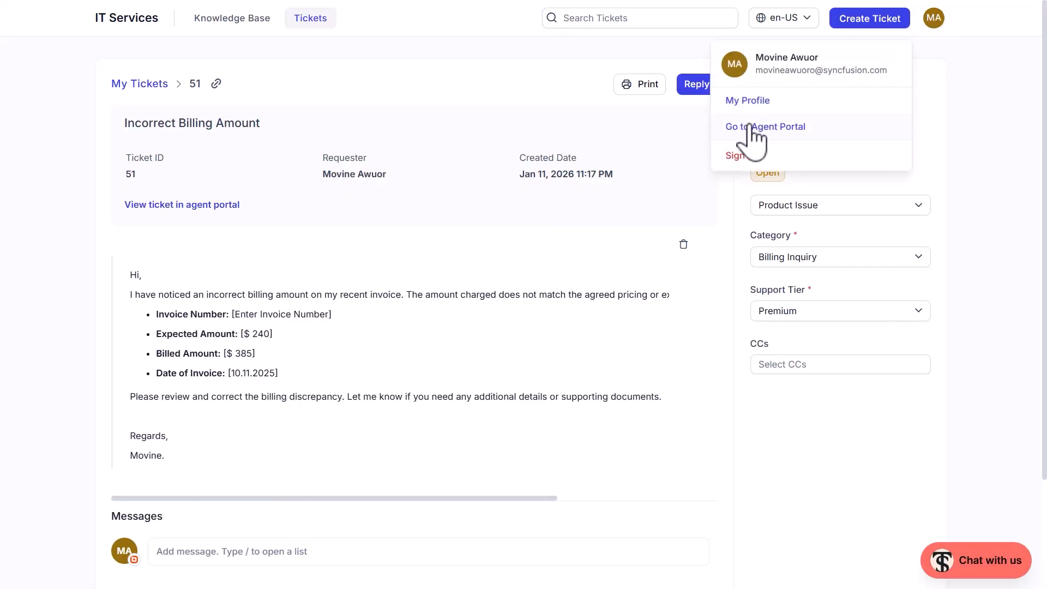
pyautogui.click(727, 131)
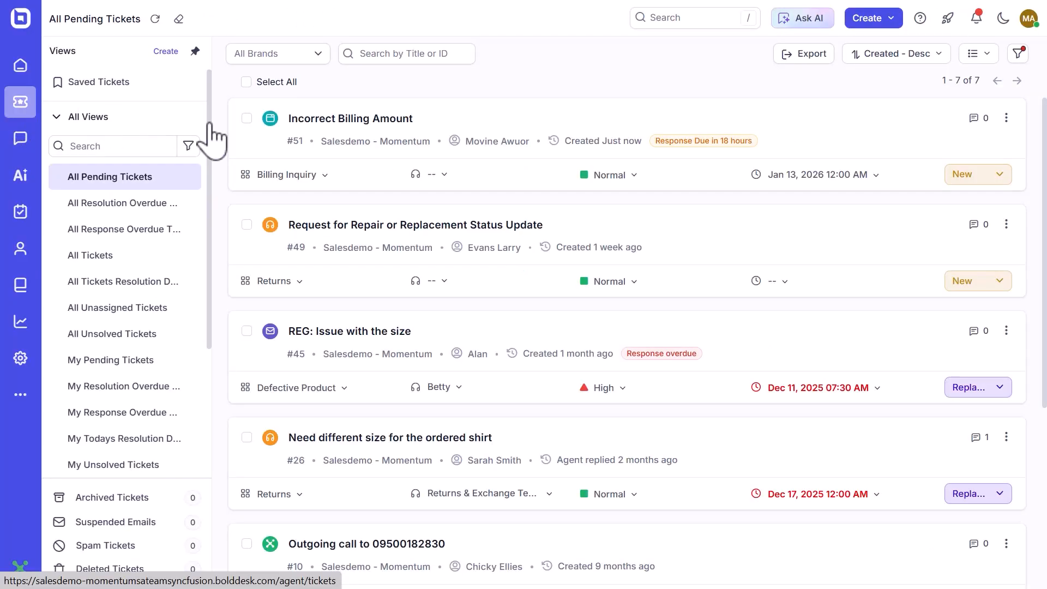
pyautogui.click(354, 121)
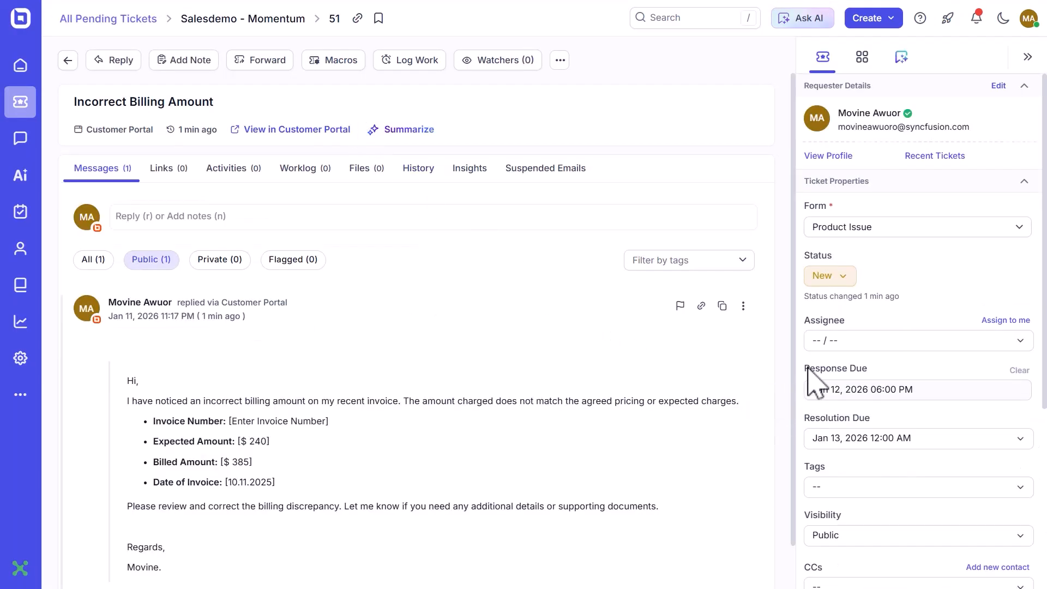
# Check the ticket's Response Due and Resolution Due dates, and open its history.
pyautogui.moveTo(812, 371); pyautogui.dragTo(904, 371)
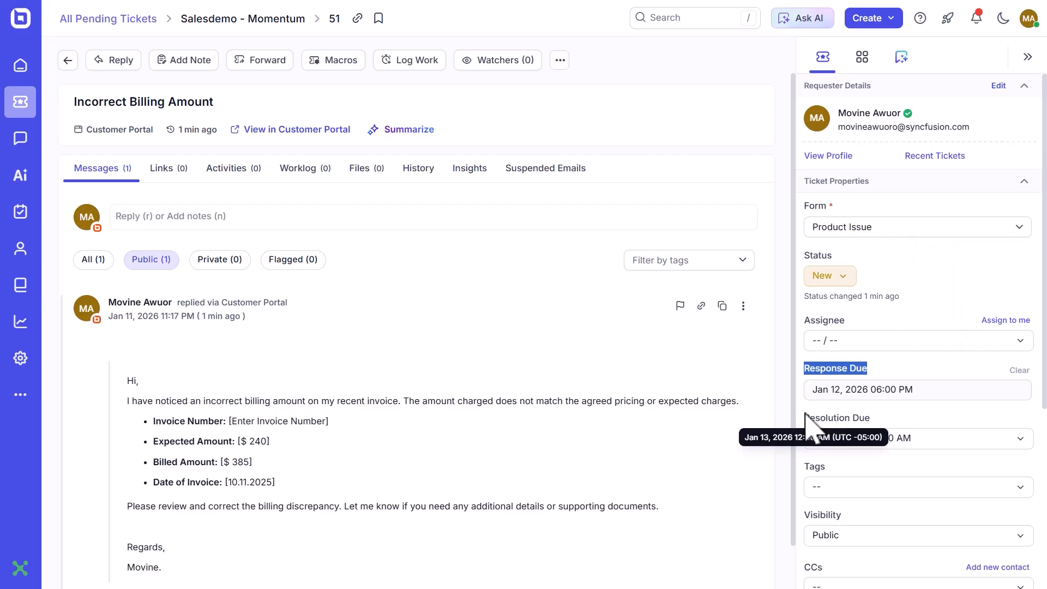
pyautogui.moveTo(805, 419); pyautogui.dragTo(899, 428)
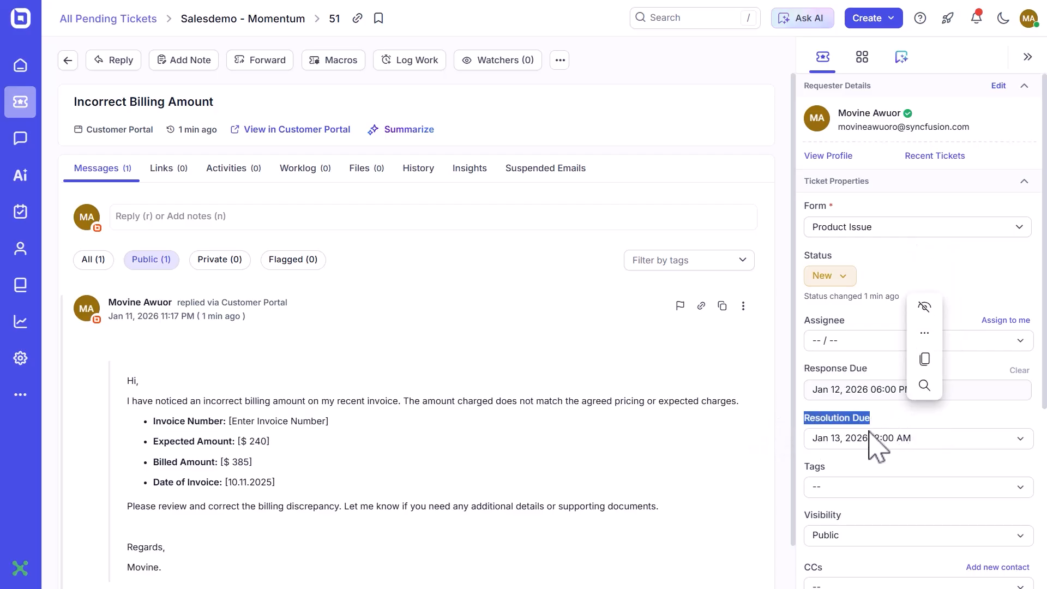
pyautogui.click(786, 451)
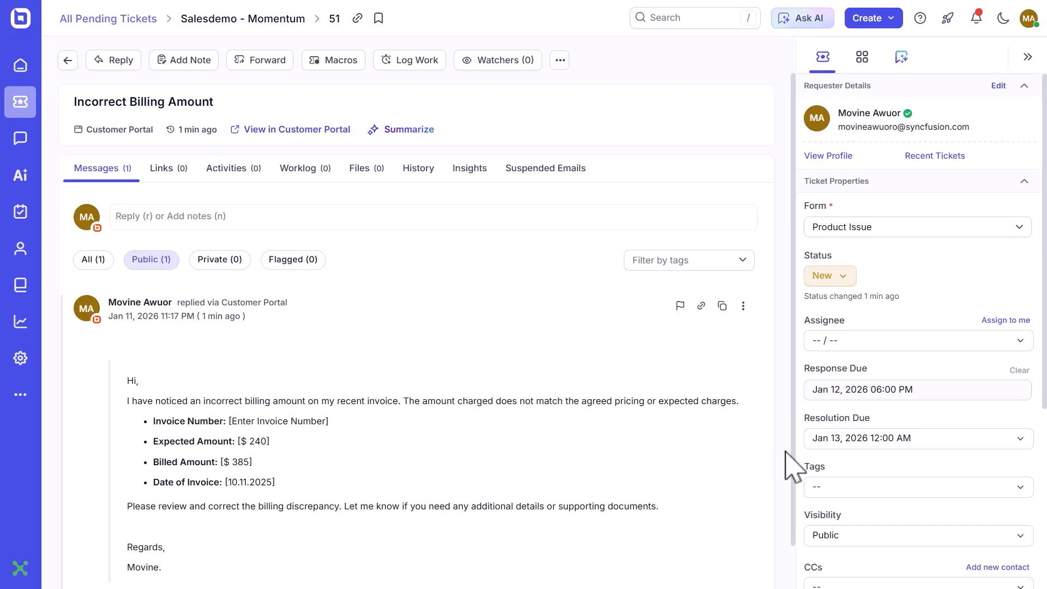
pyautogui.click(417, 184)
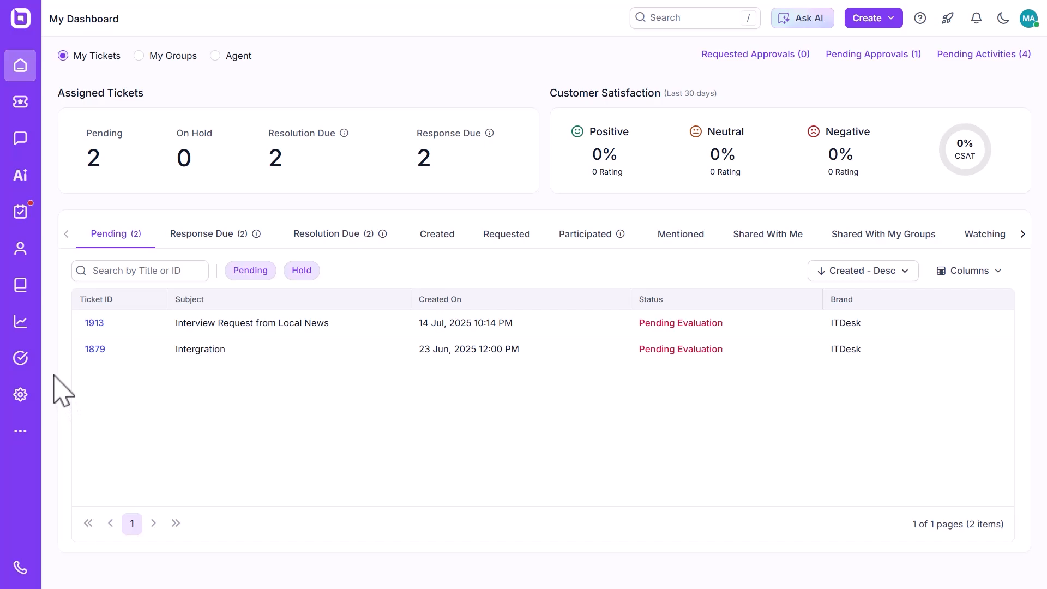
# Open the SLA Dashboard report and view the grouping options of the SLA Achieved vs Breached Tickets chart.
pyautogui.click(26, 322)
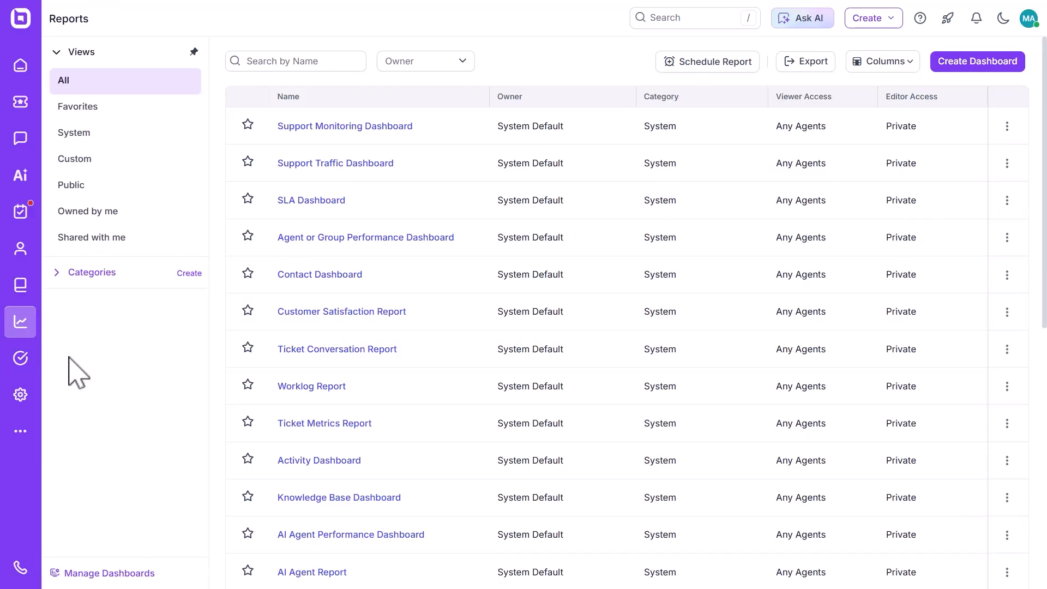
pyautogui.click(327, 203)
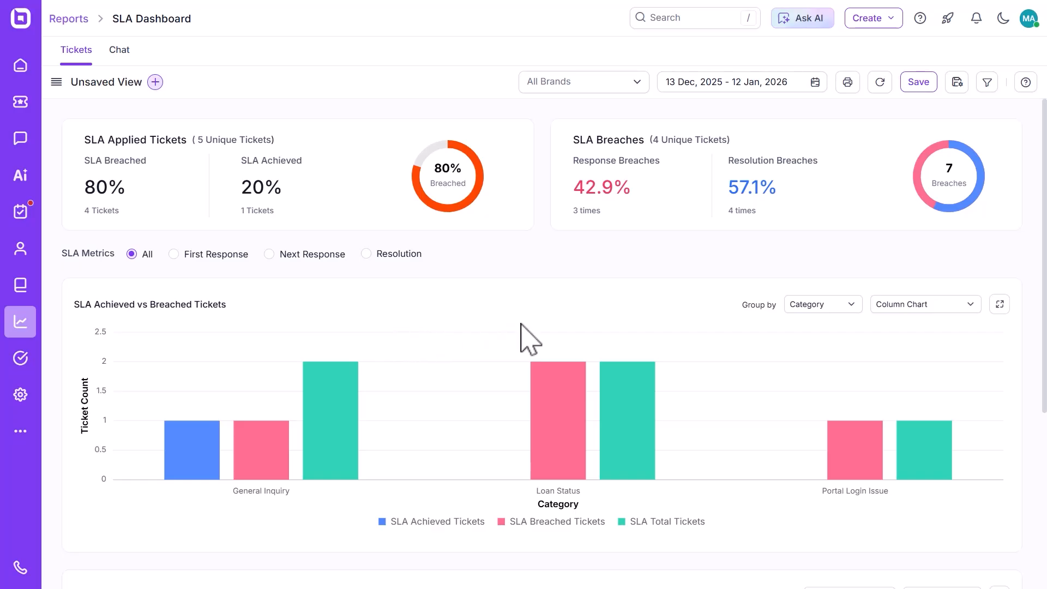
pyautogui.click(851, 309)
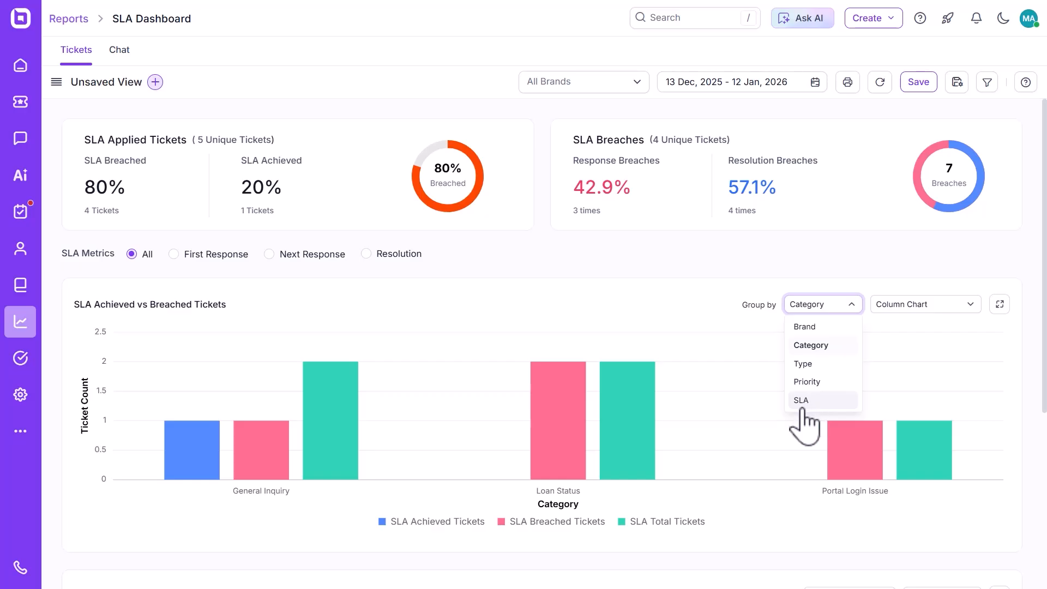
# Examine the SLA Breached based on time chart, including its 08 AM bar, and return to the achieved vs breached chart.
pyautogui.scroll(-2, 766, 431)
pyautogui.scroll(-4, 772, 442)
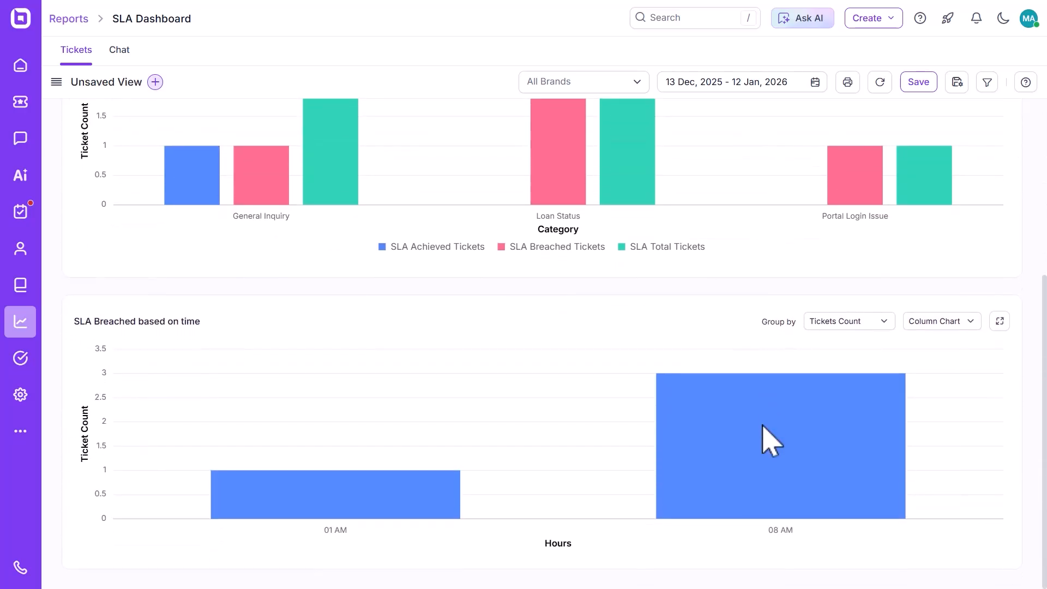
pyautogui.moveTo(771, 442)
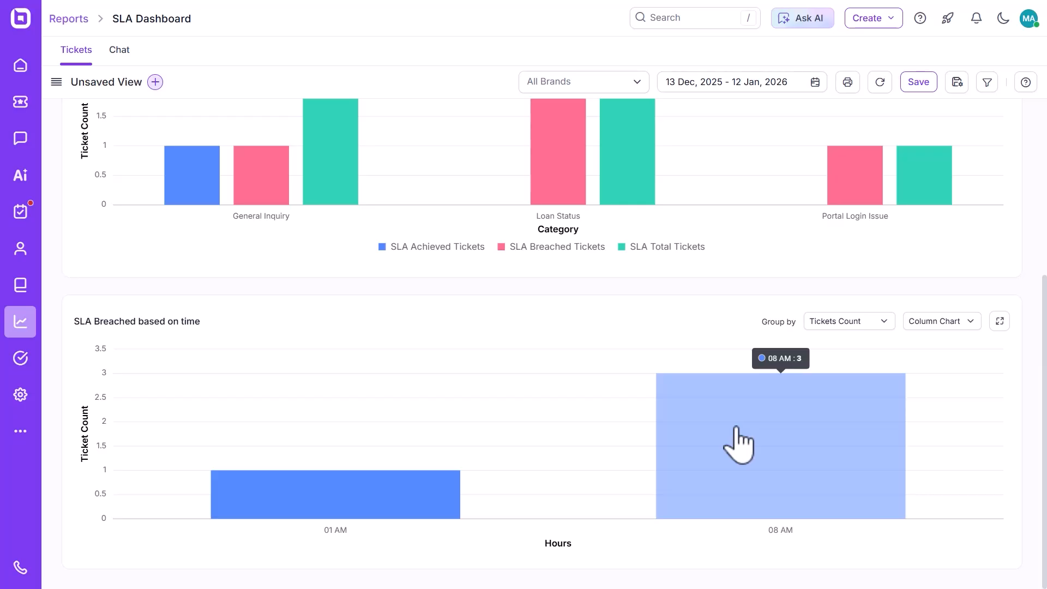
pyautogui.scroll(3, 742, 445)
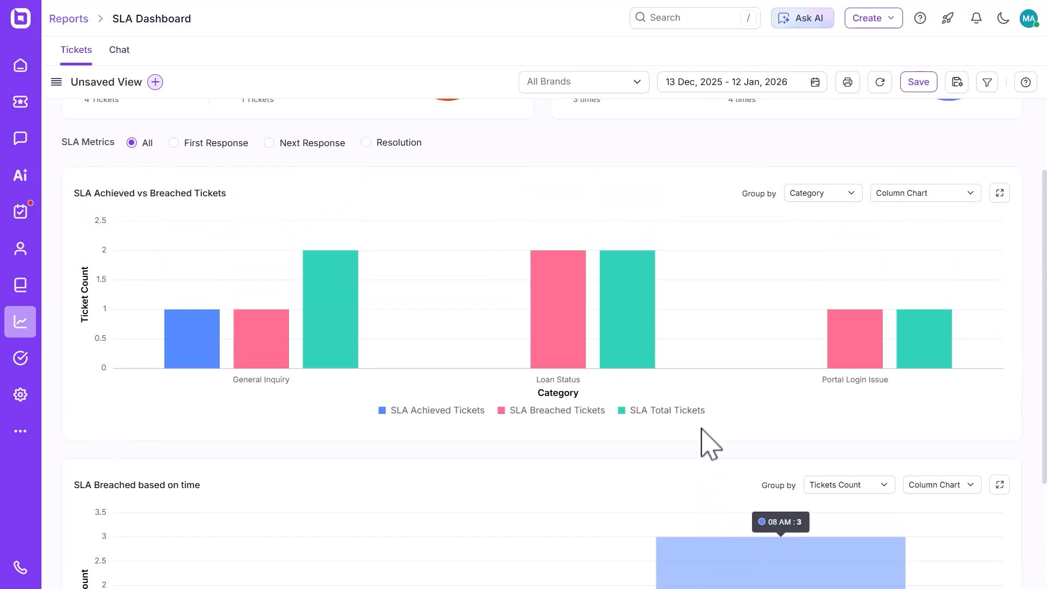
pyautogui.scroll(2, 708, 444)
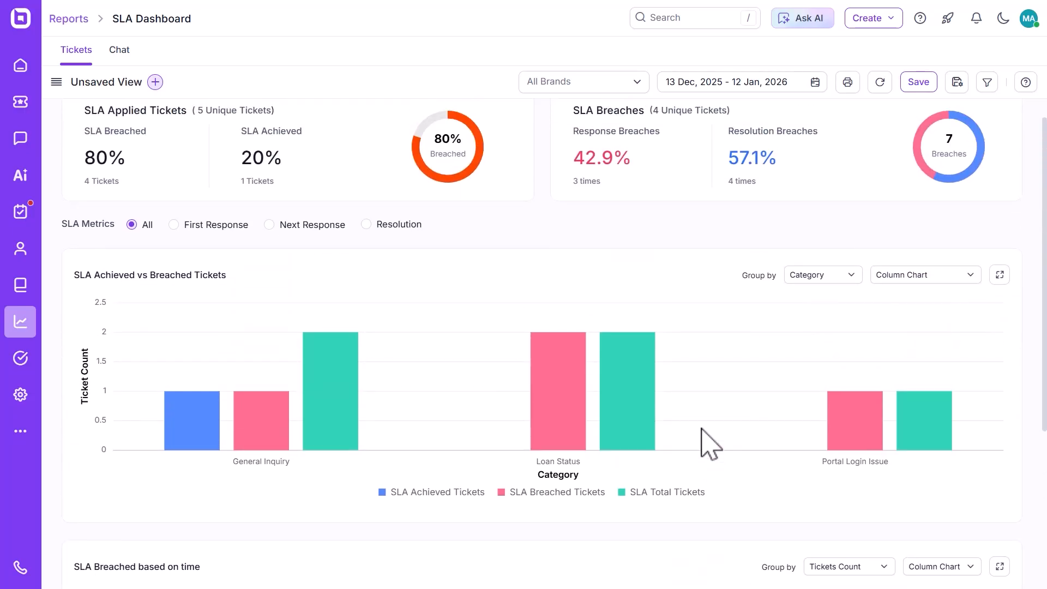